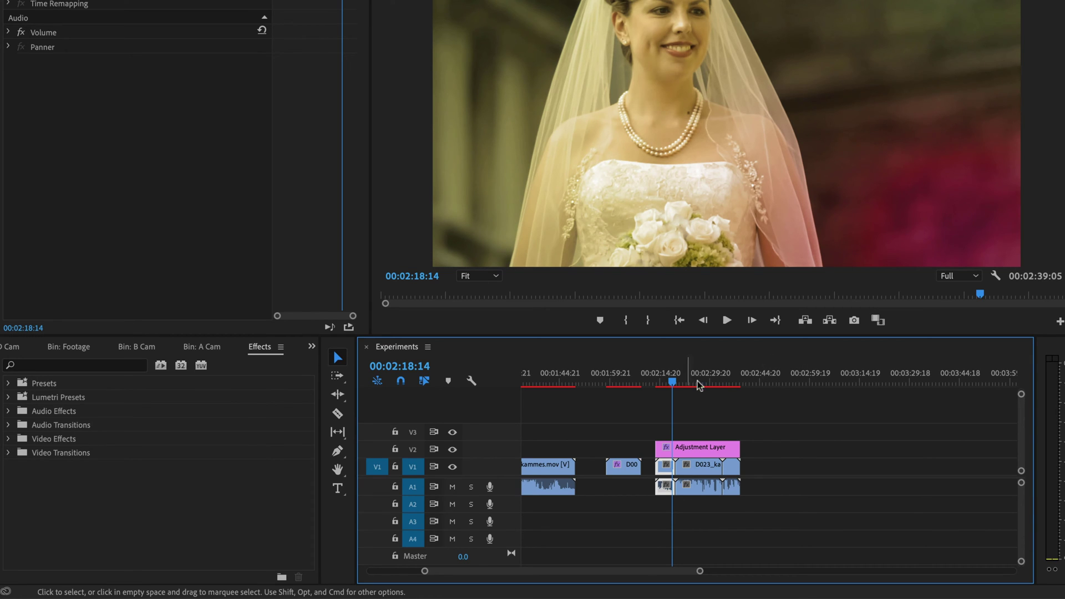
Step: Scrub back on the wedding clip, preview playback, and stop at 00:02:17:07
left_click_drag(668, 377, 666, 377)
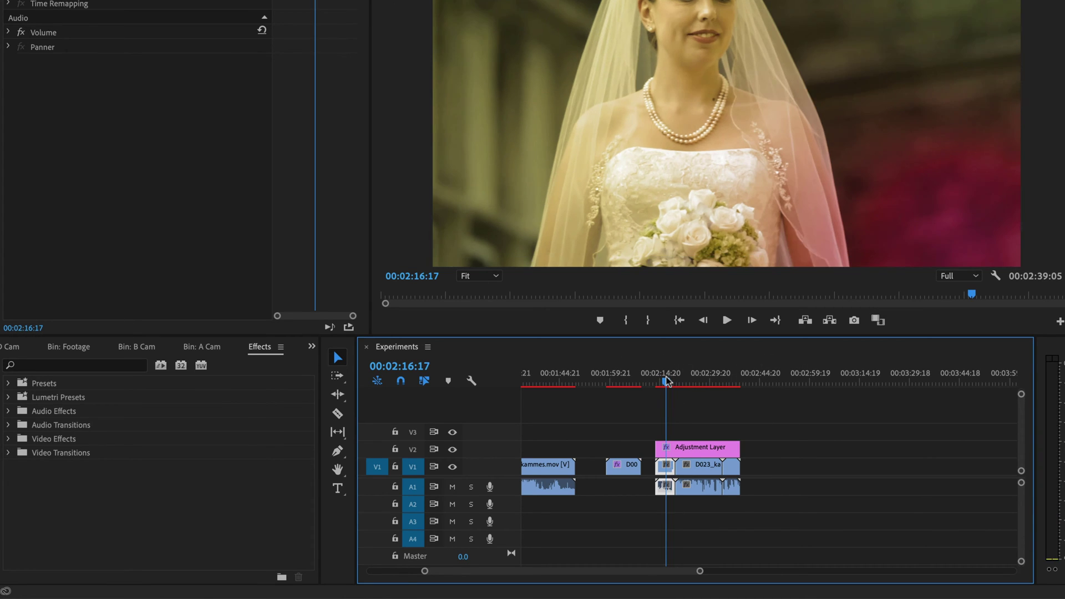
left_click(726, 321)
left_click(726, 321)
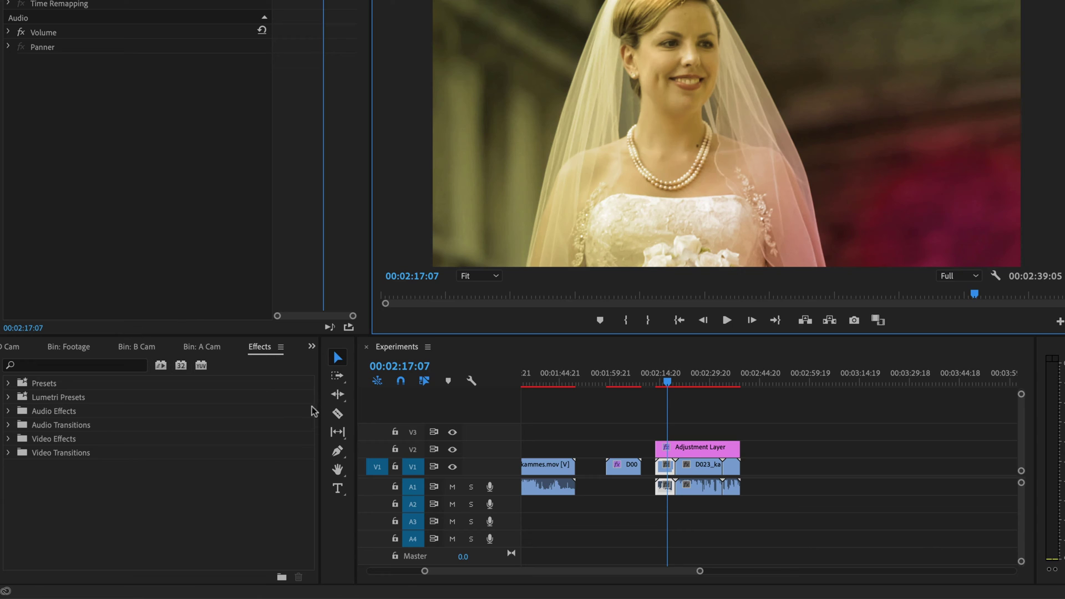
Step: Apply Gaussian Blur from an Effects search for 'gau' to the V1 clip, raising Blurriness to 55.0
left_click(107, 368)
type("gua")
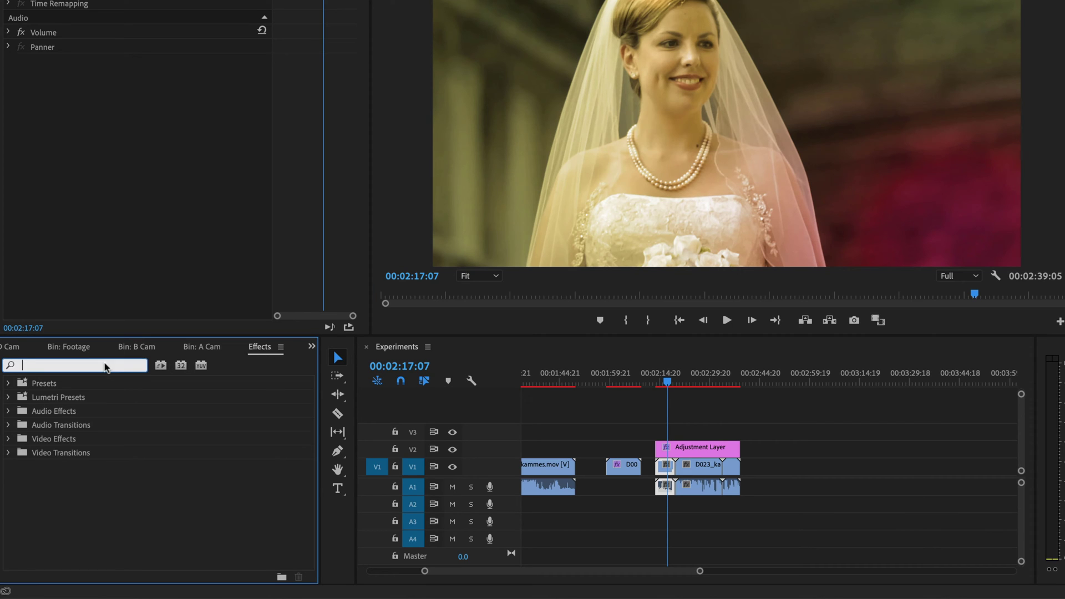
key("BackSpace")
key("BackSpace")
type("au")
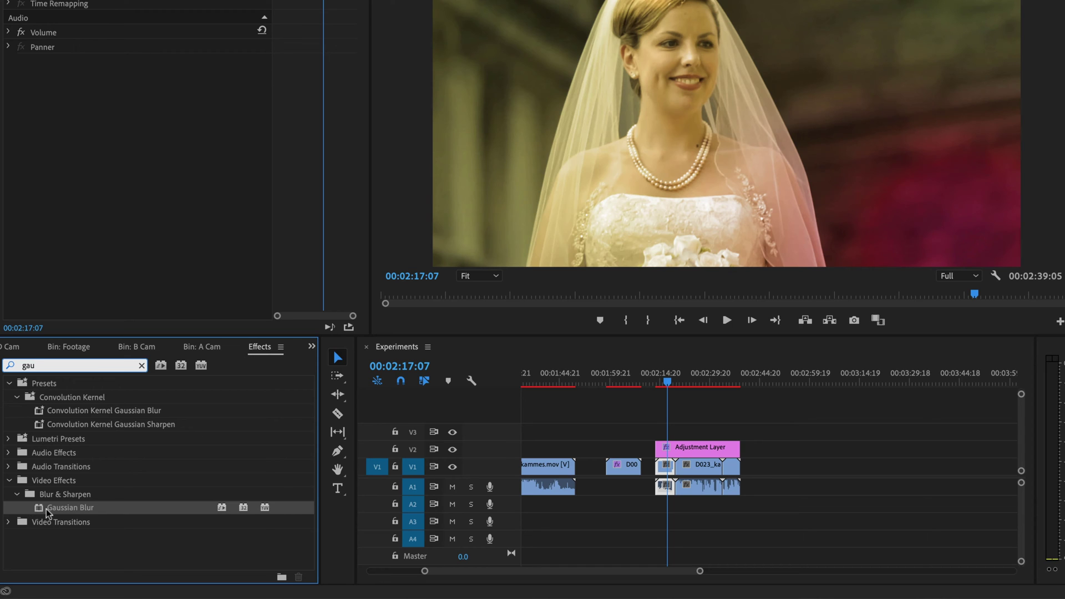
left_click_drag(42, 511, 667, 468)
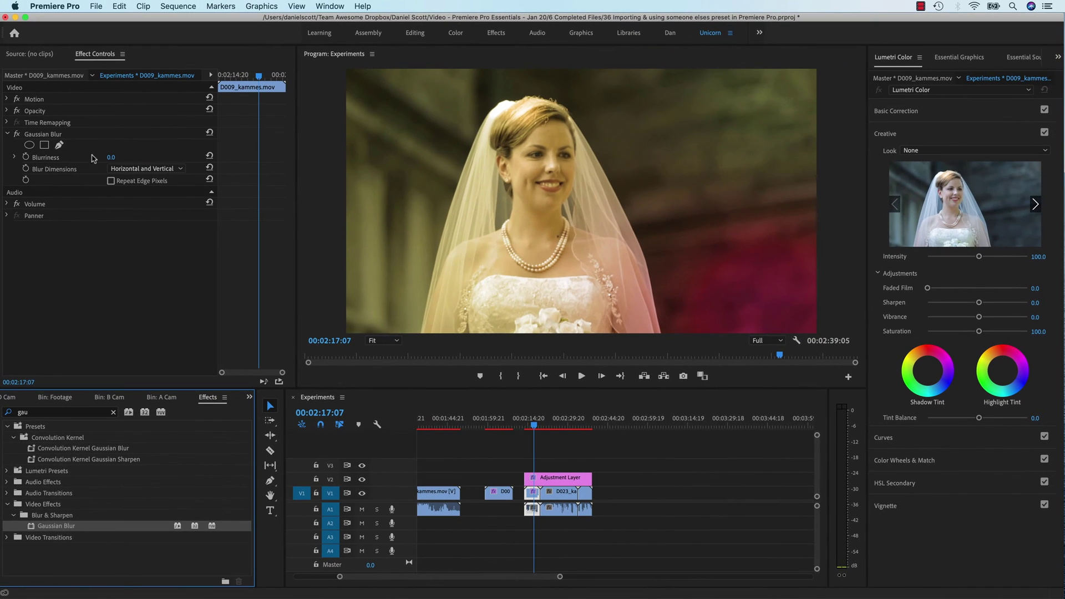
left_click_drag(113, 158, 143, 157)
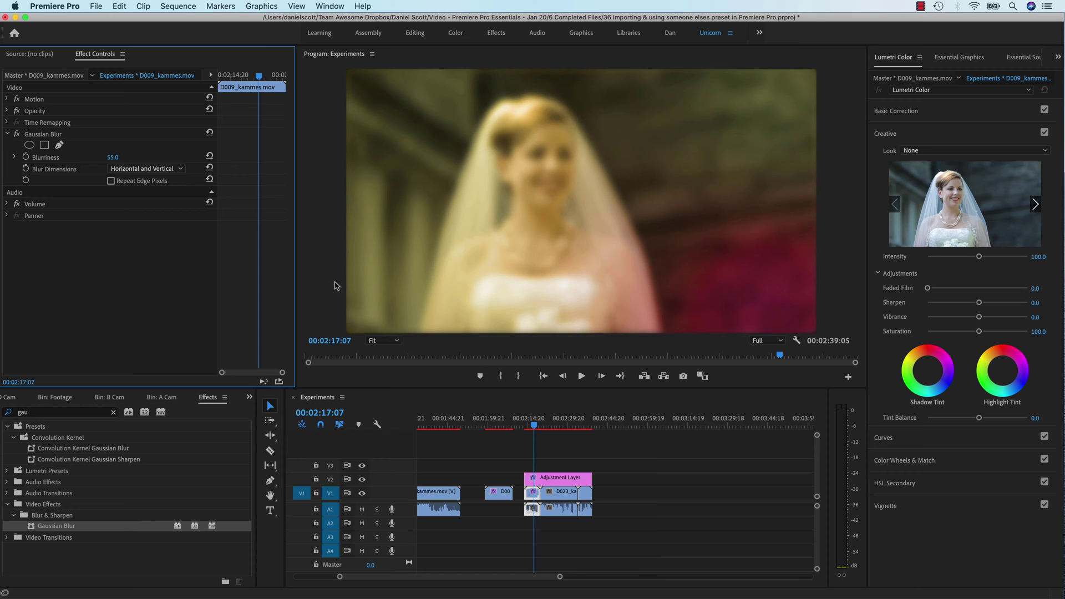
Step: Play the blurred section, then return the playhead to 00:02:16:07
left_click(524, 425)
key("space")
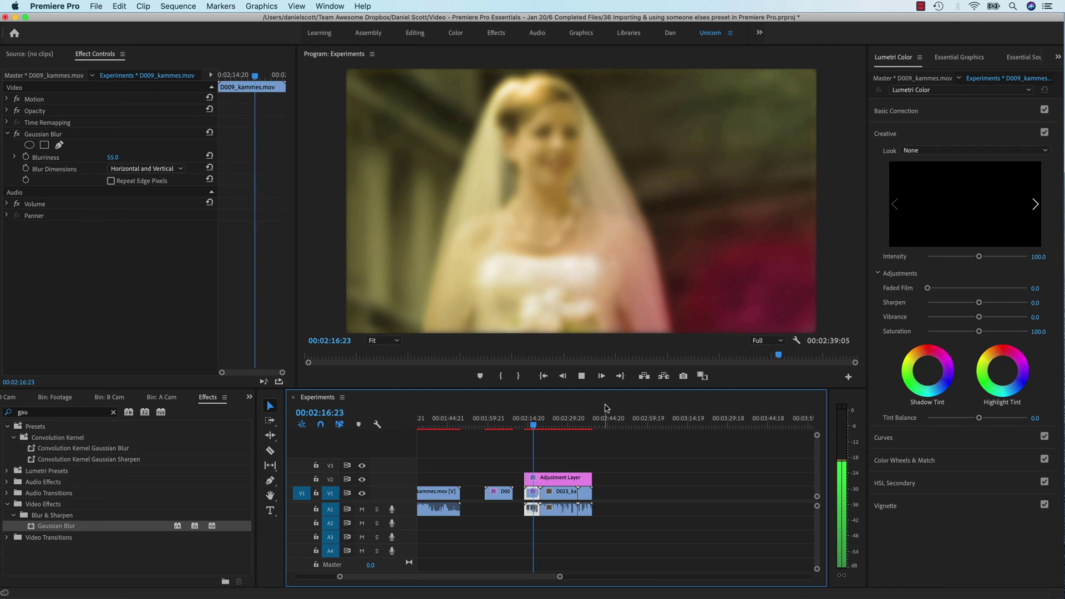
left_click(582, 376)
left_click_drag(537, 426, 533, 426)
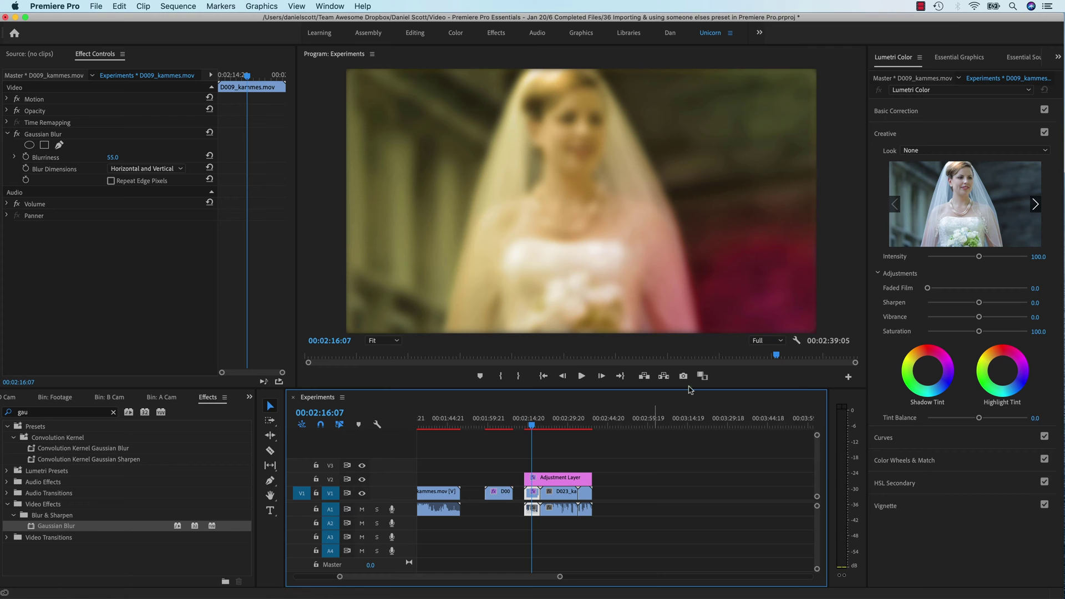
Step: Lower the Program monitor's playback resolution from Full to 1/4
left_click(767, 341)
left_click(761, 362)
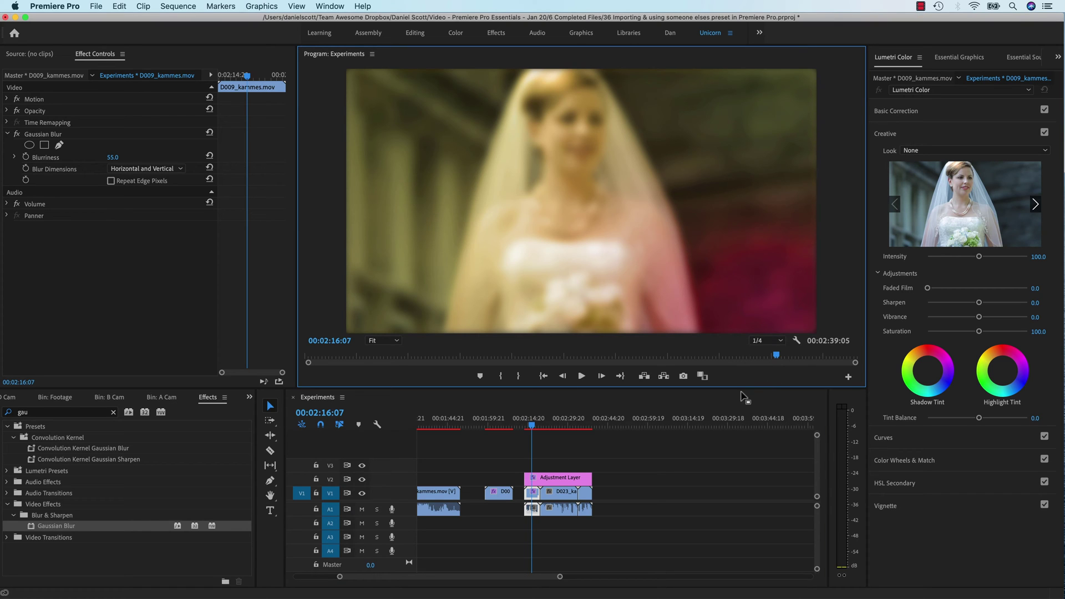
left_click(769, 345)
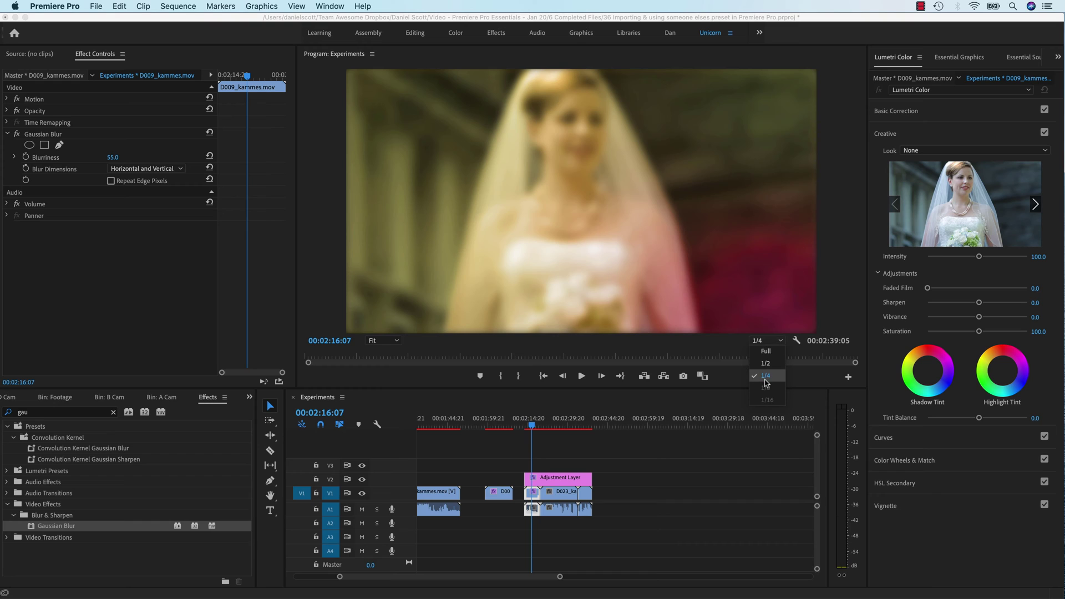
left_click(765, 376)
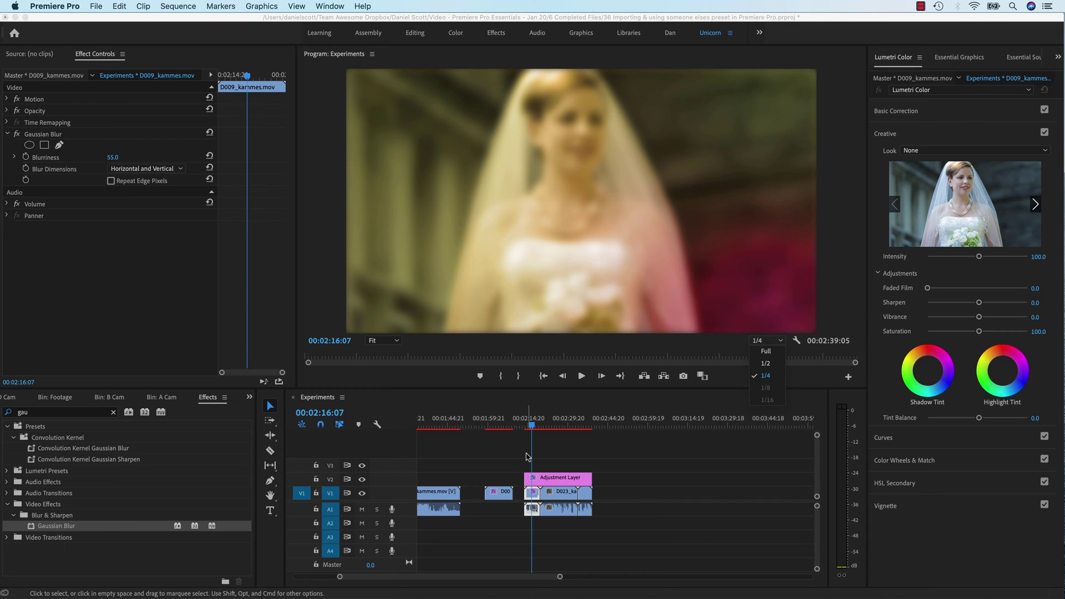
left_click(768, 376)
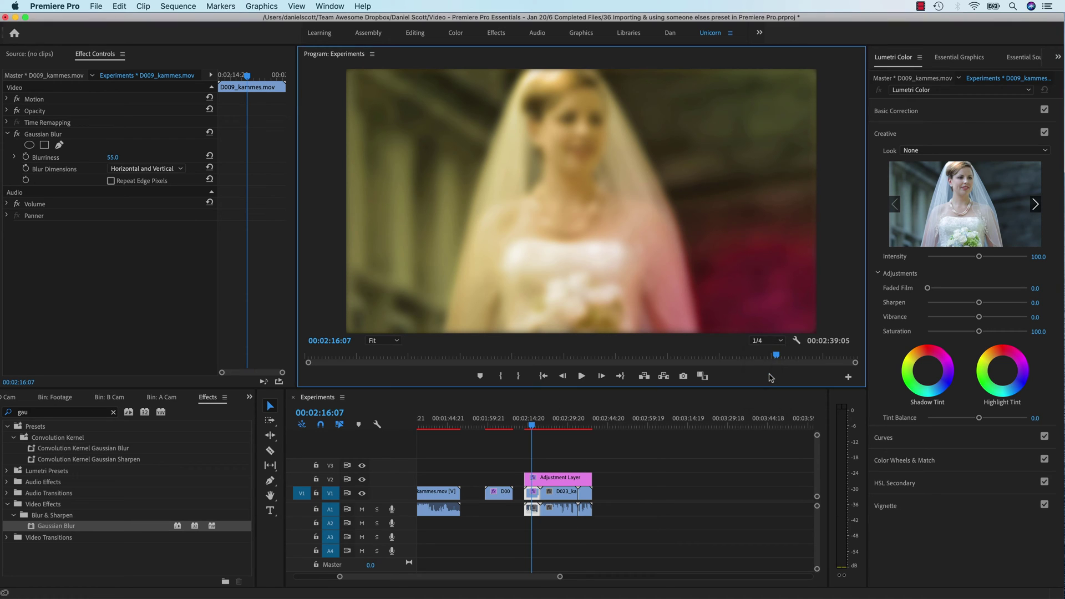
Step: Deselect the clip and open Preferences > Memory, showing 64 GB installed and 10 GB reserved
left_click(564, 441)
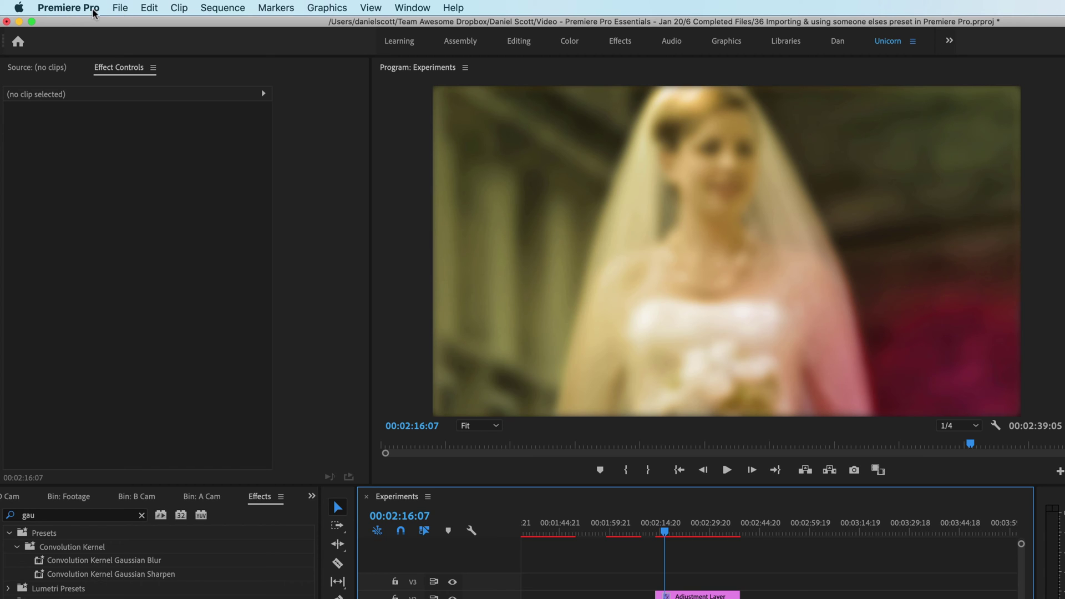
left_click(75, 9)
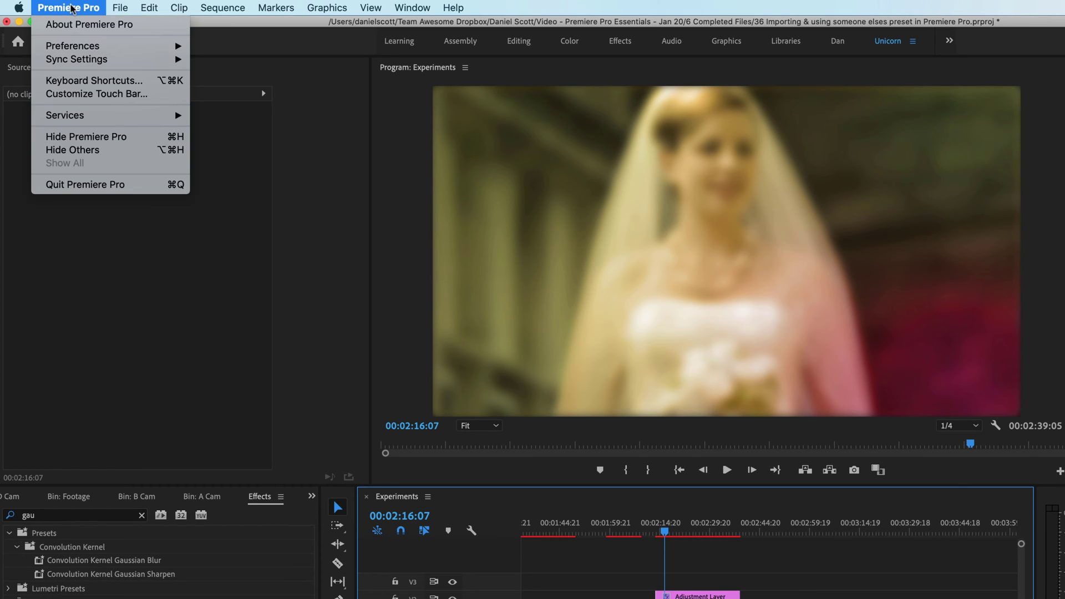
mouse_move(92, 48)
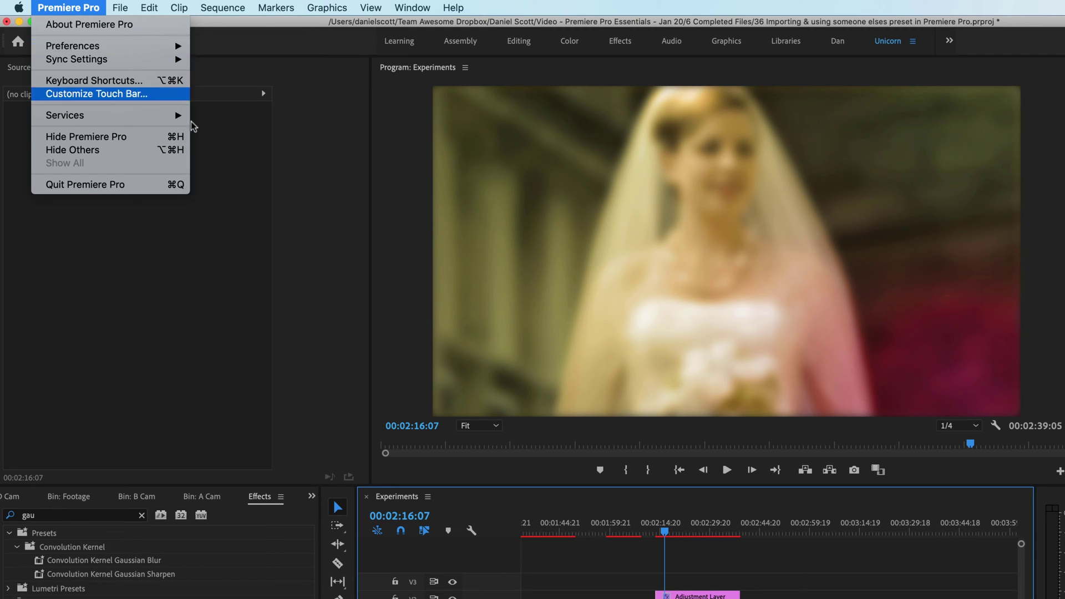
mouse_move(148, 7)
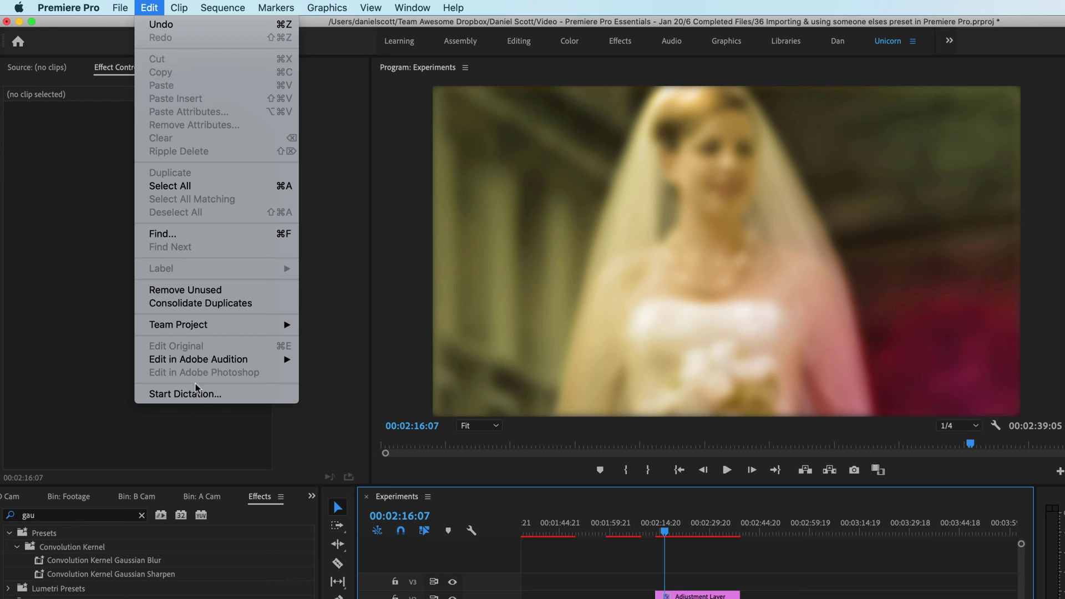
mouse_move(68, 7)
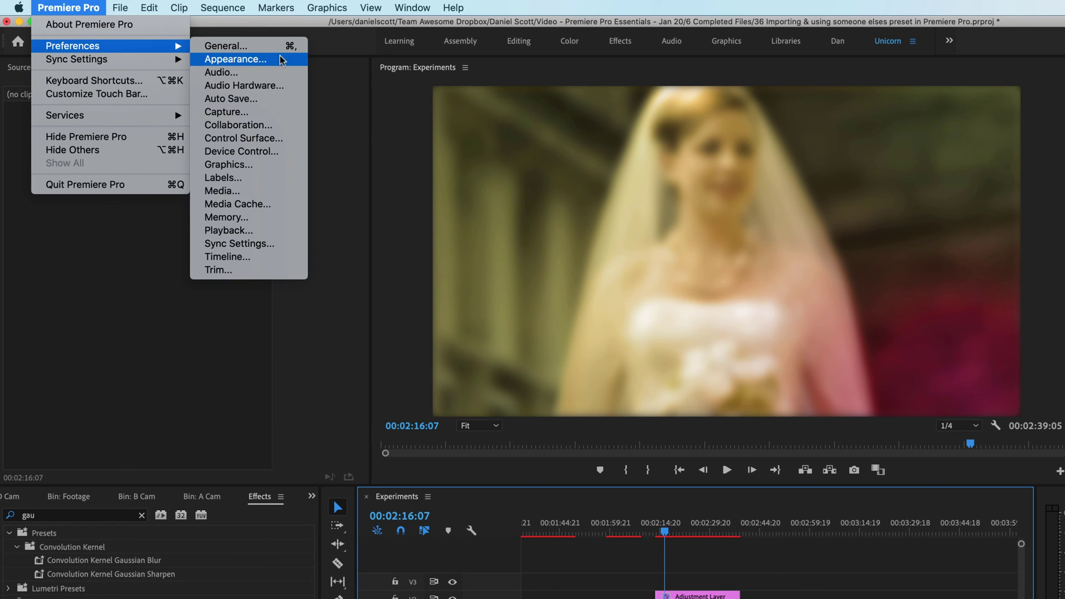
left_click(258, 217)
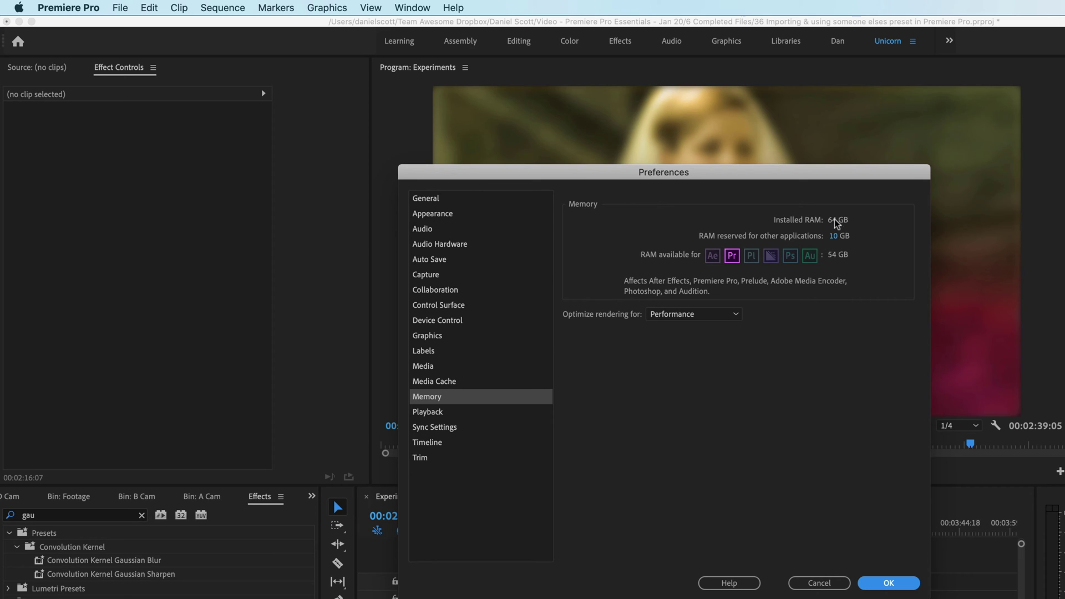
Step: Reserve 20 GB RAM for other applications, after trying 30 and 6, and confirm with OK
left_click(833, 236)
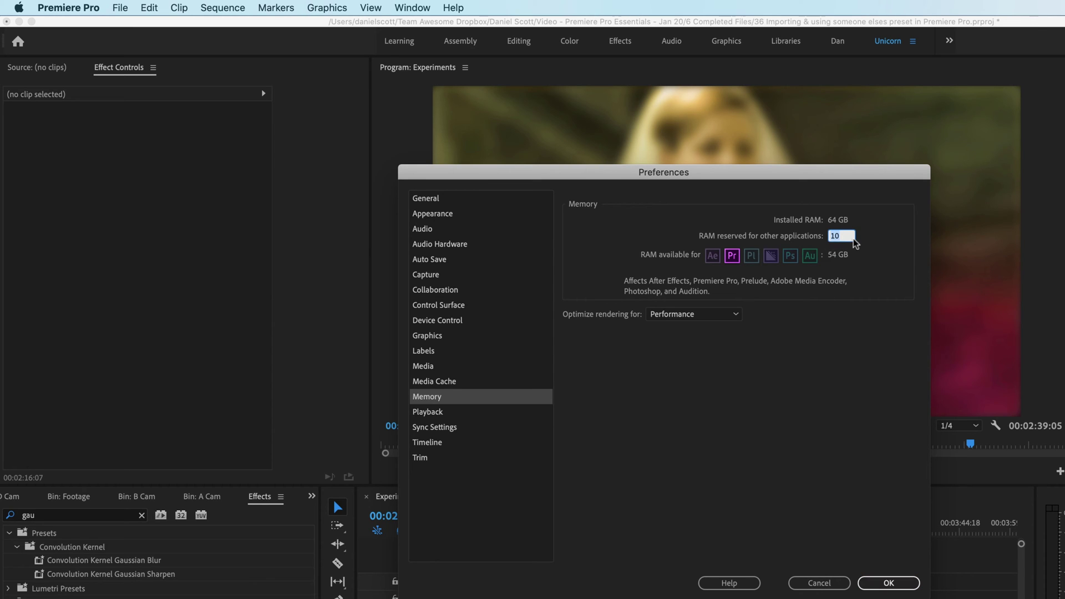
type("30")
key("Tab")
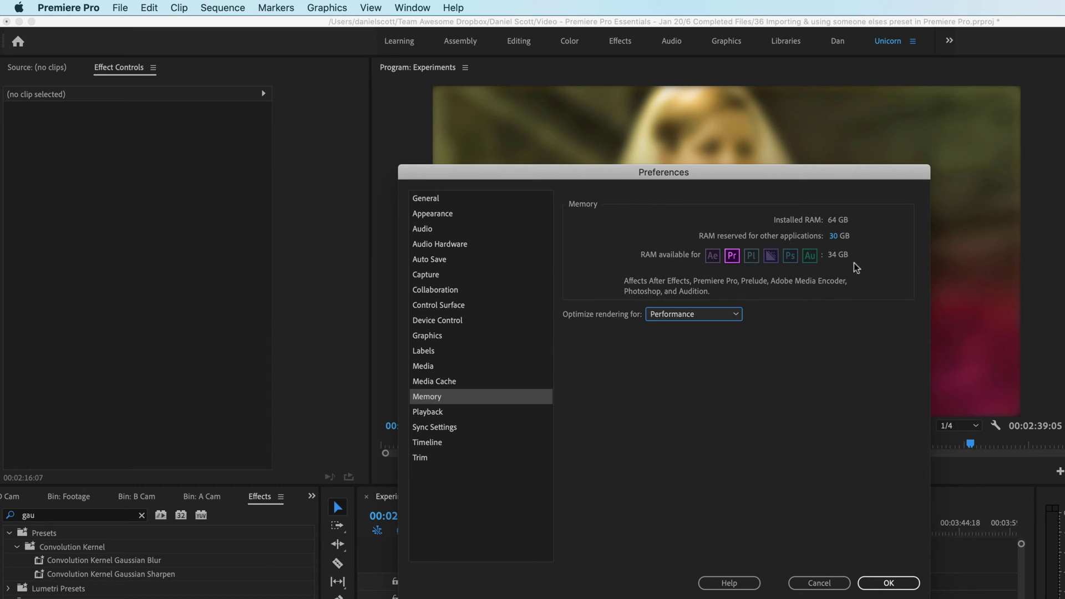
left_click(833, 236)
type("6")
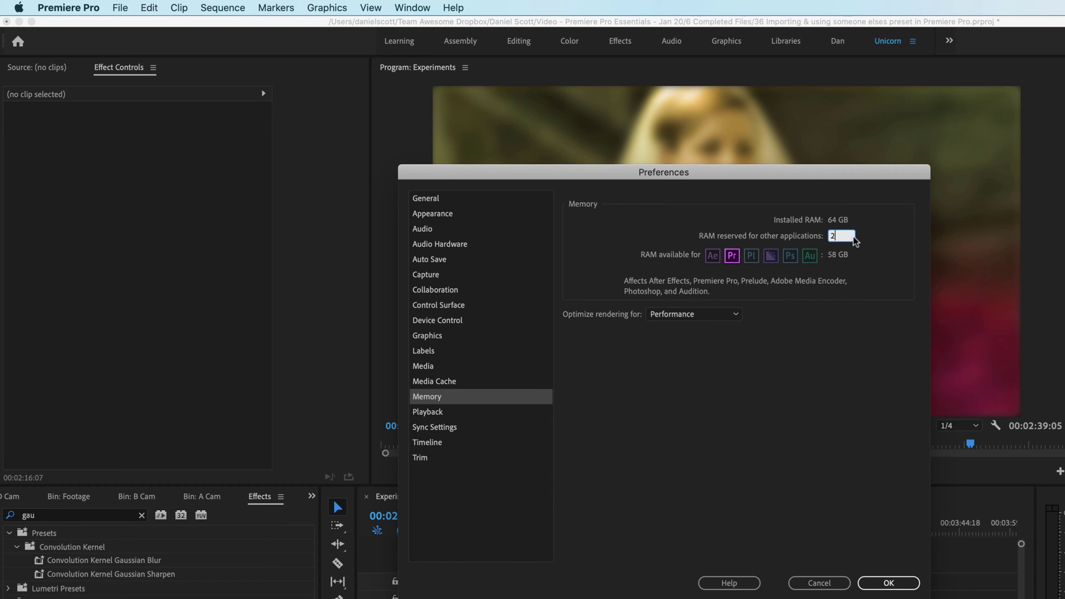
key("Return")
left_click(832, 237)
type("20")
key("Tab")
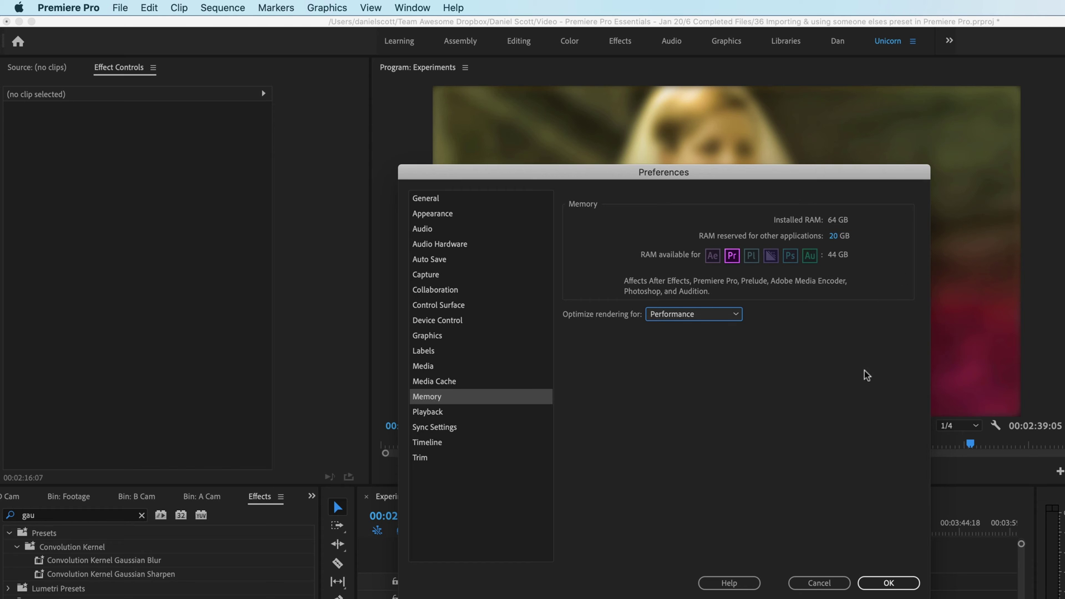
left_click(888, 582)
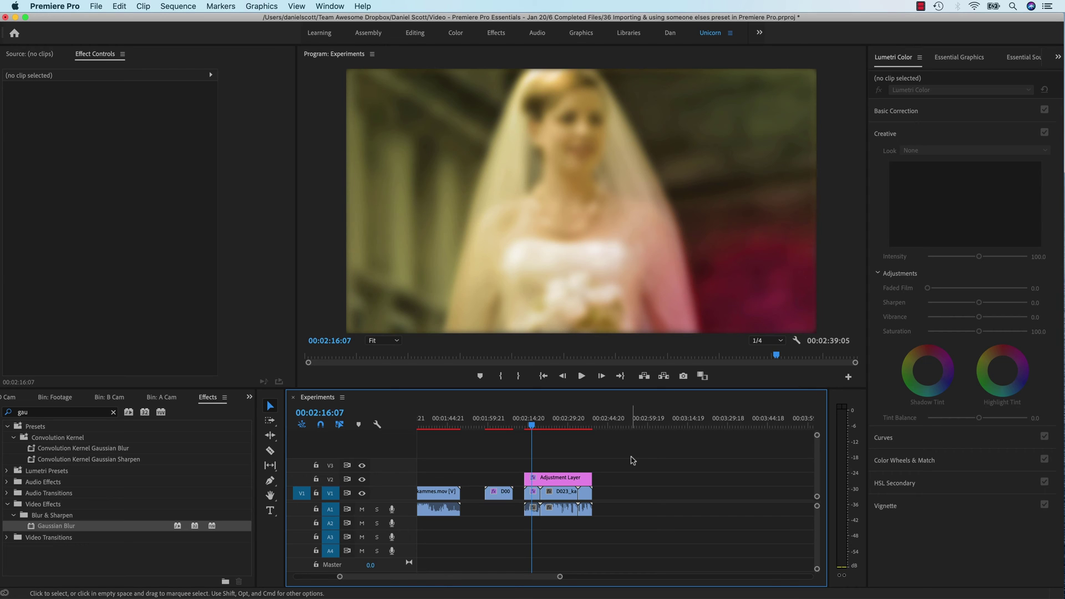
left_click(265, 45)
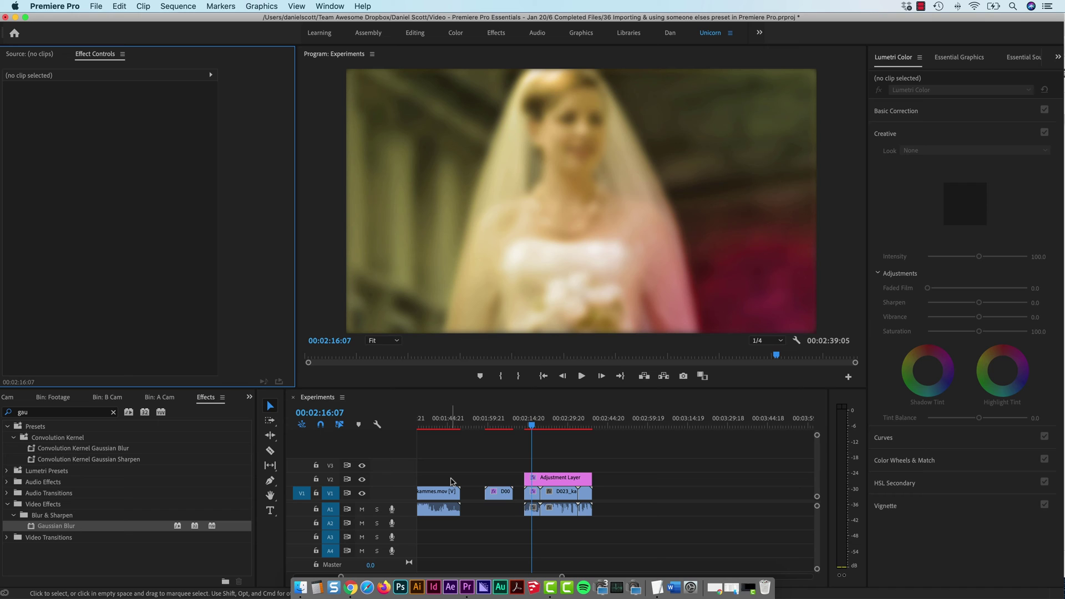
Step: In Force Quit Applications, review Finder, TextEdit and Google Chrome, then close the window
key("super+Tab")
key("super+Tab")
key("super+Tab")
key("super+Tab")
key("super+Tab")
key("super+Tab")
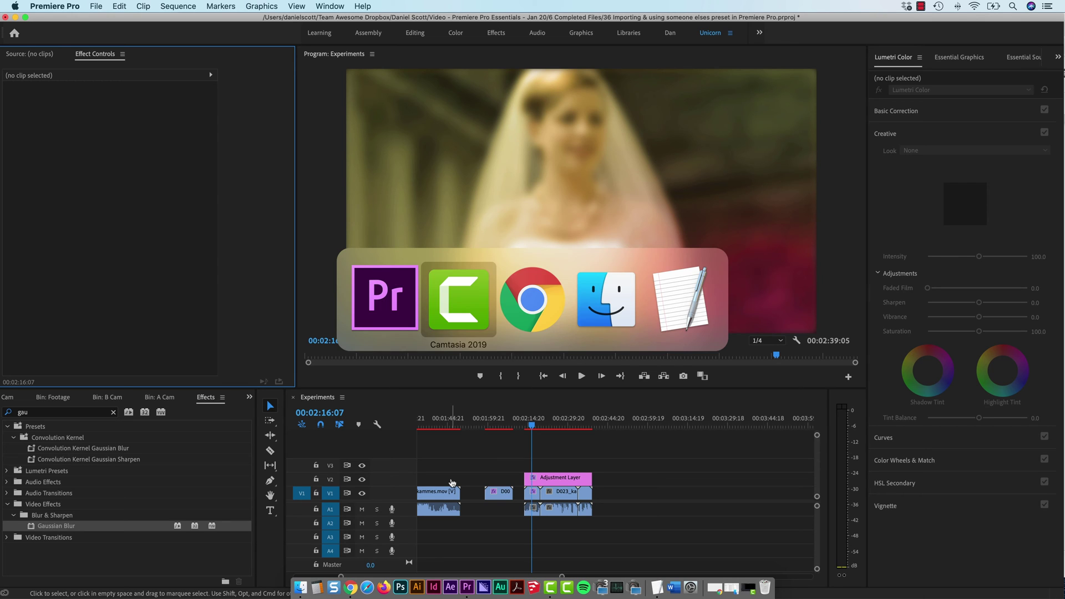
key("super+Tab")
key("super+Tab")
key("super+Tab")
key("super+Tab")
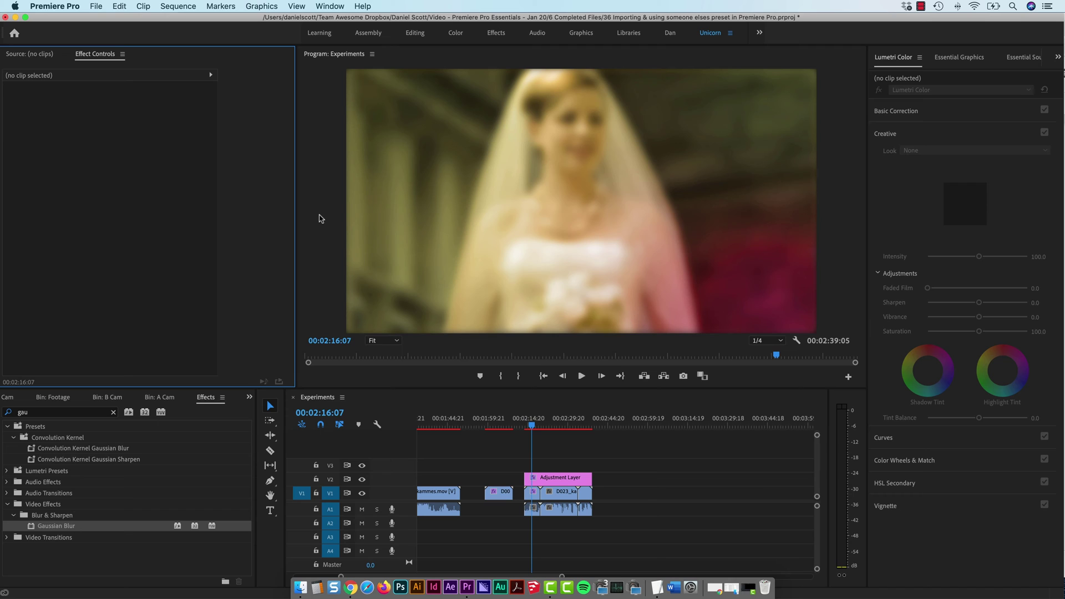
key("super+alt+Escape")
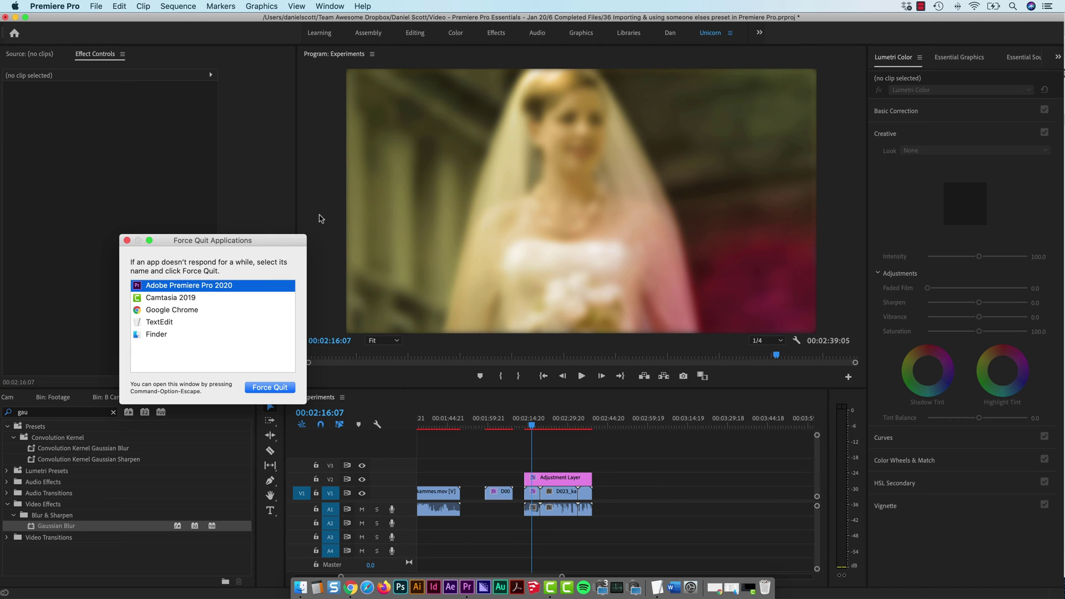
left_click(164, 336)
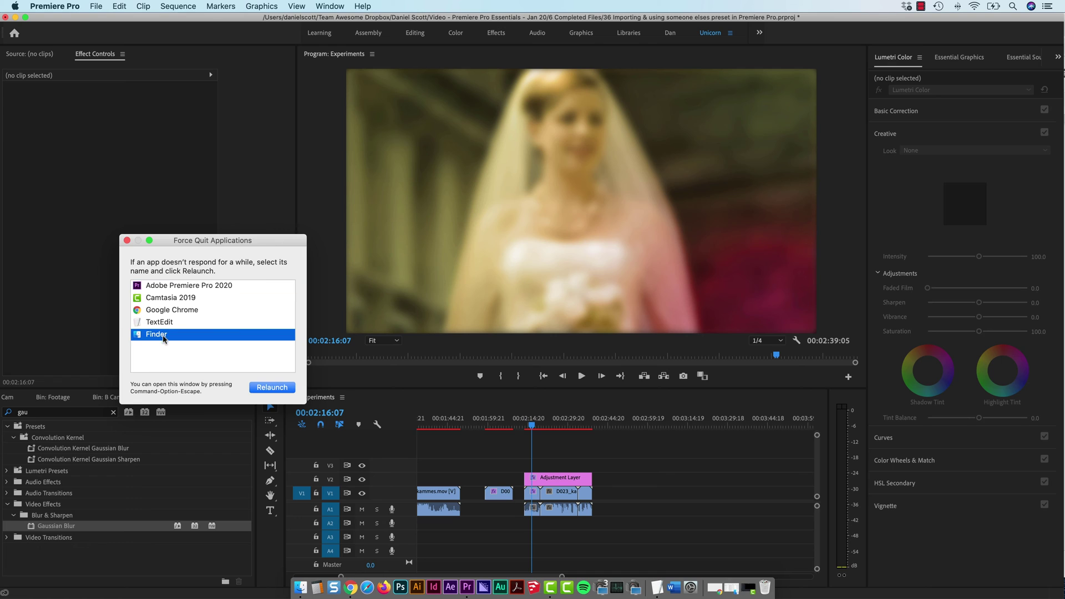
left_click(162, 324)
left_click(191, 310)
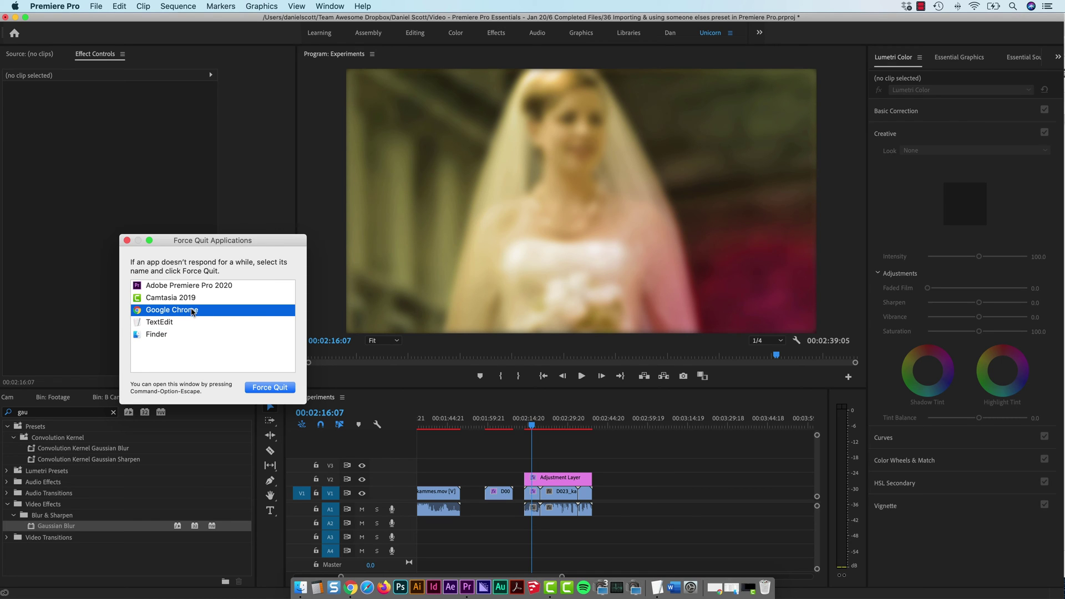
left_click(127, 241)
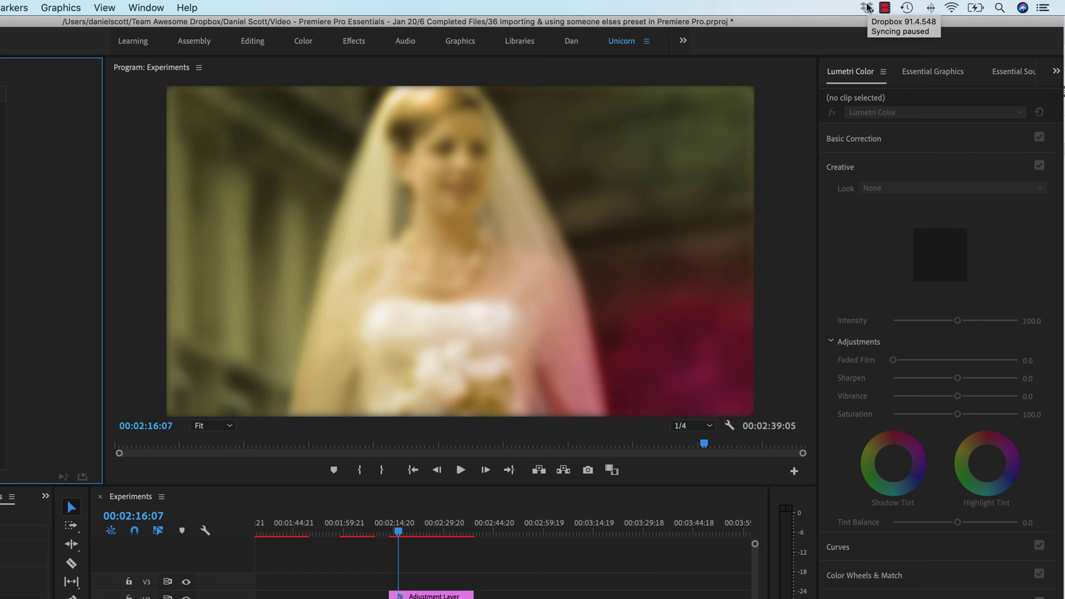
Step: Resume Dropbox syncing from the menu-bar panel, then pause it again
left_click(866, 7)
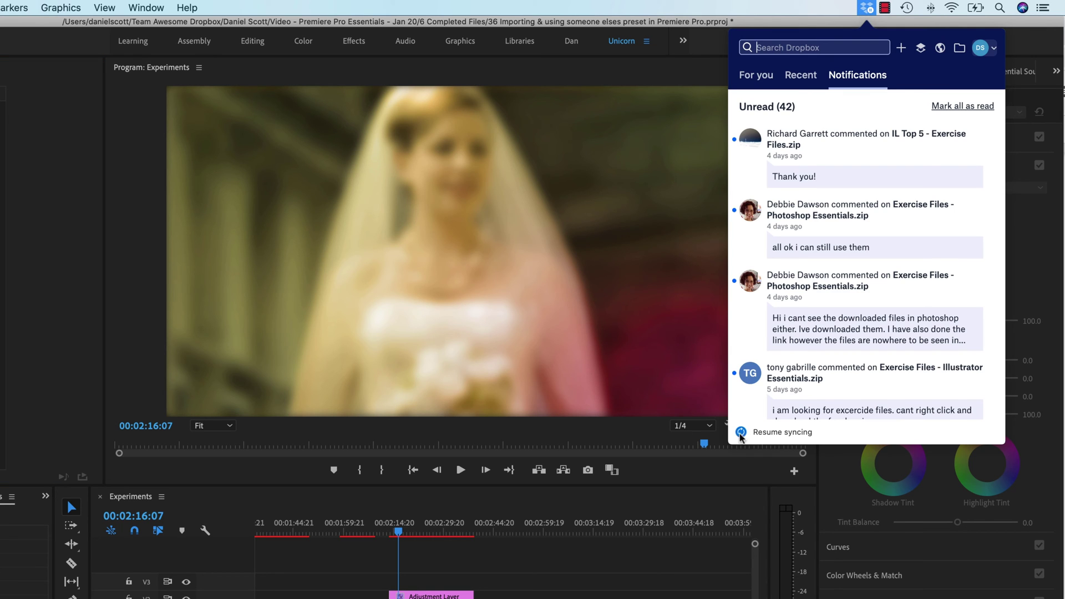
left_click(765, 434)
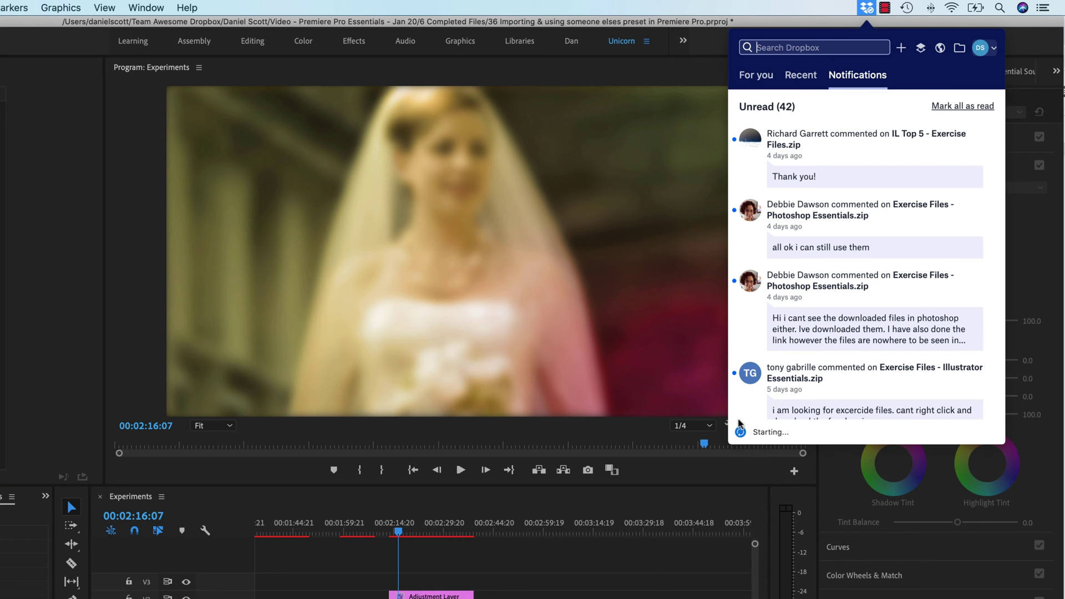
left_click(745, 432)
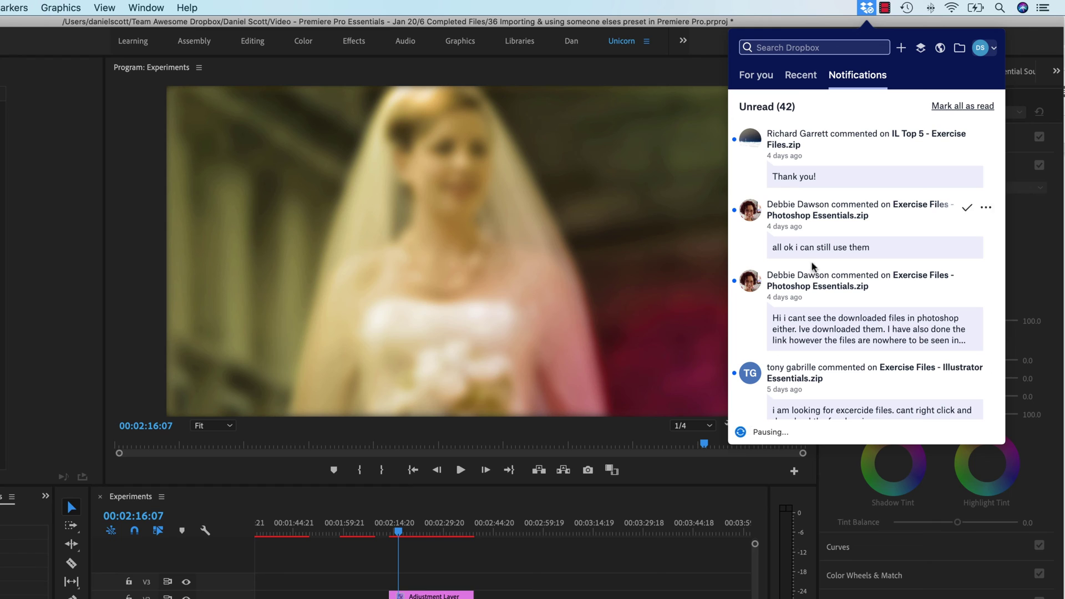
left_click(866, 8)
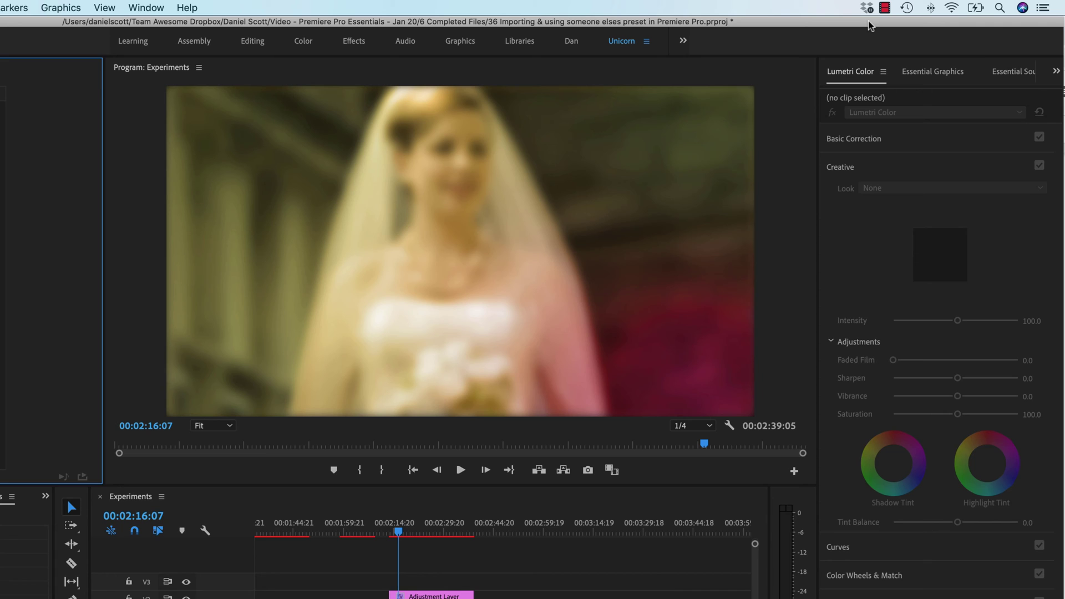
Step: Quit Dropbox from its account avatar menu
left_click(866, 8)
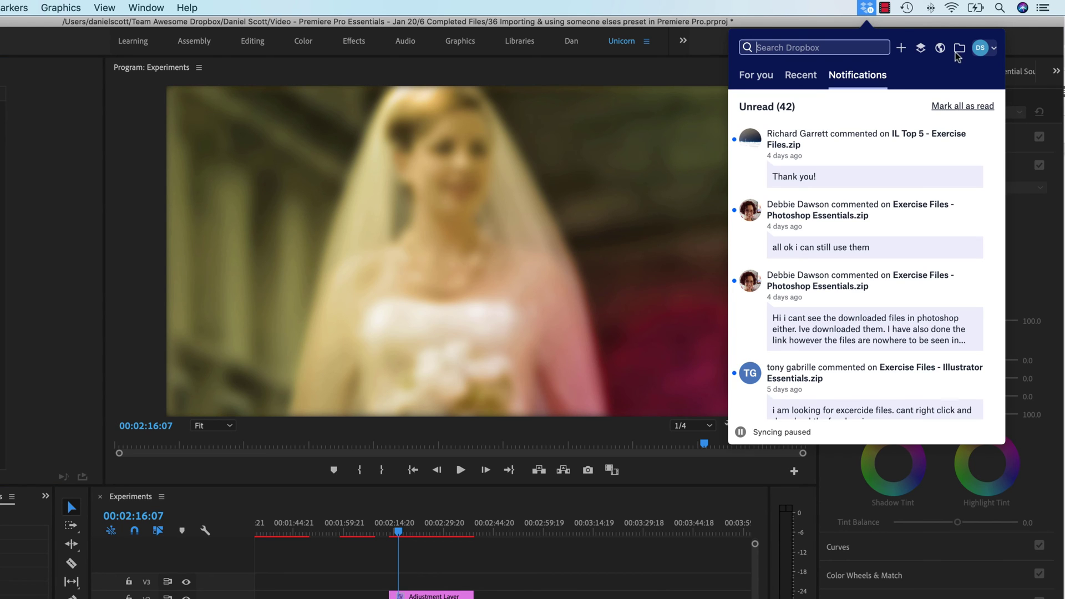
left_click(994, 48)
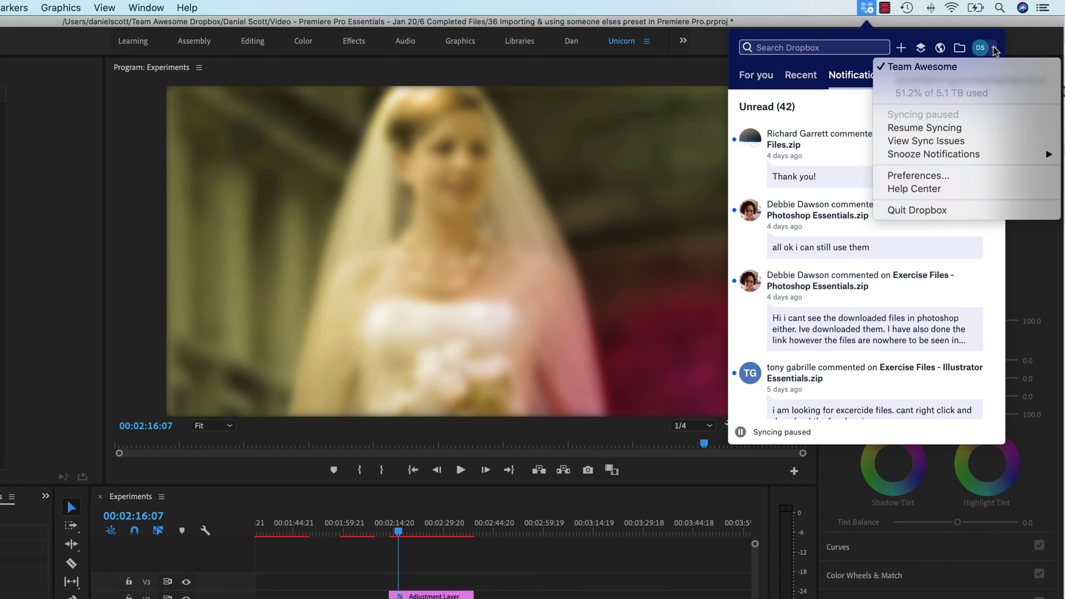
left_click(918, 210)
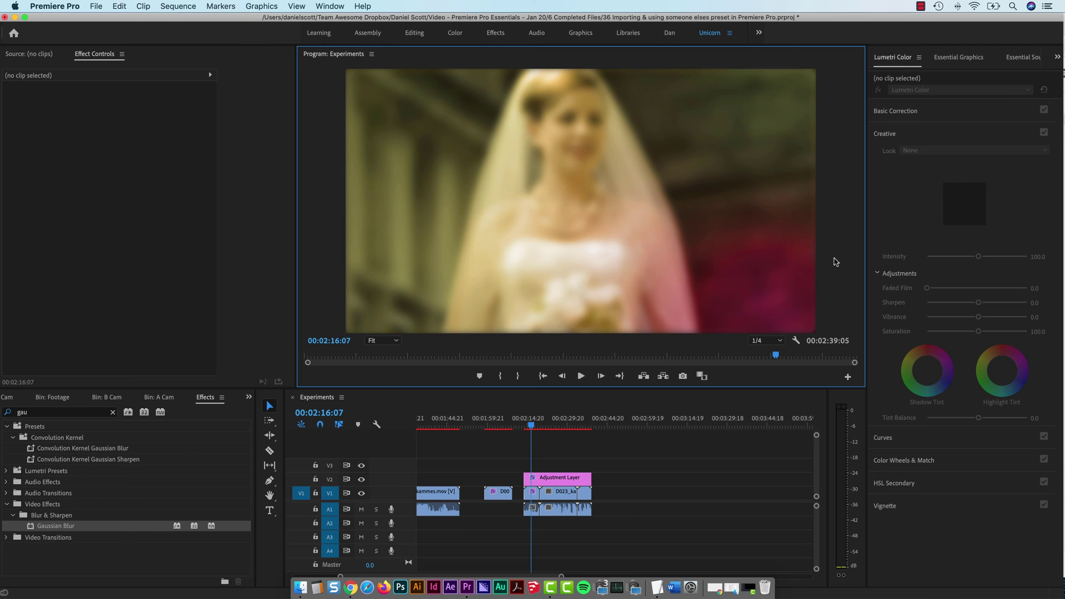
Step: Launch Activity Monitor by searching 'activ' in Spotlight
key("super+space")
key("BackSpace")
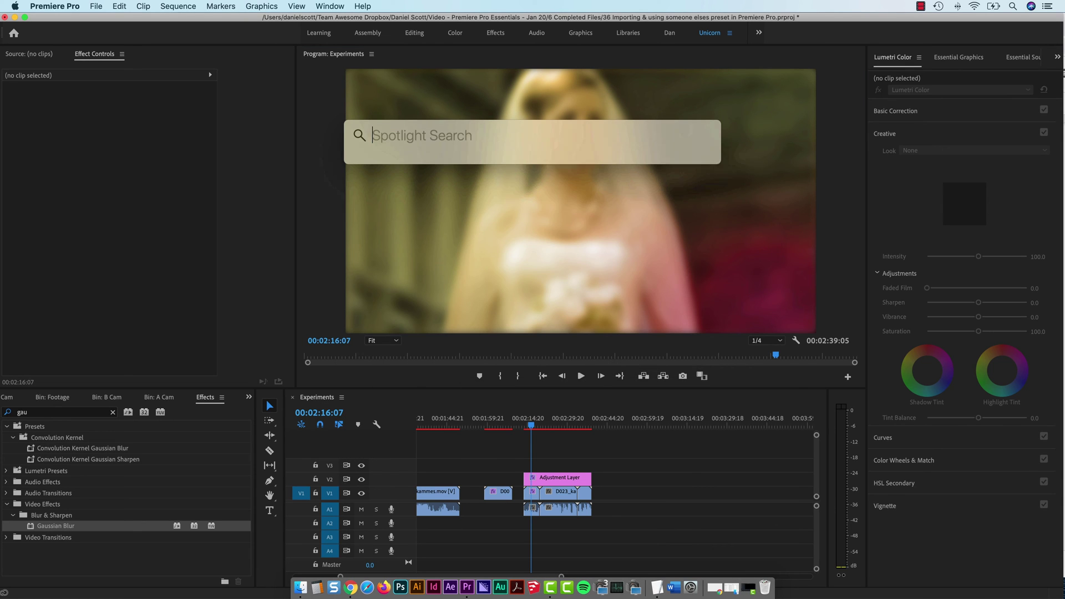
type("activ")
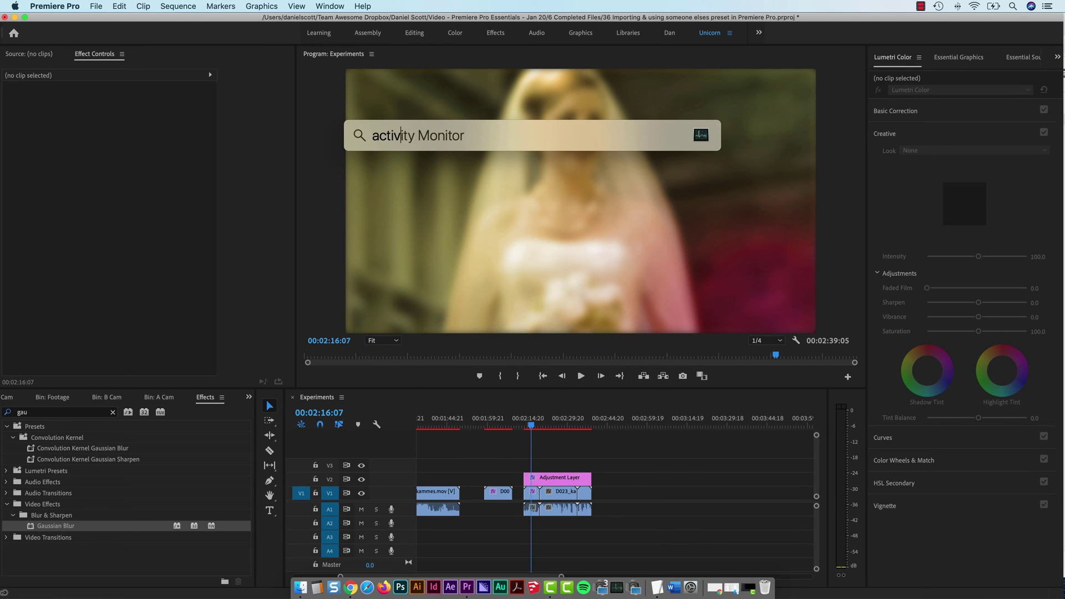
key("Return")
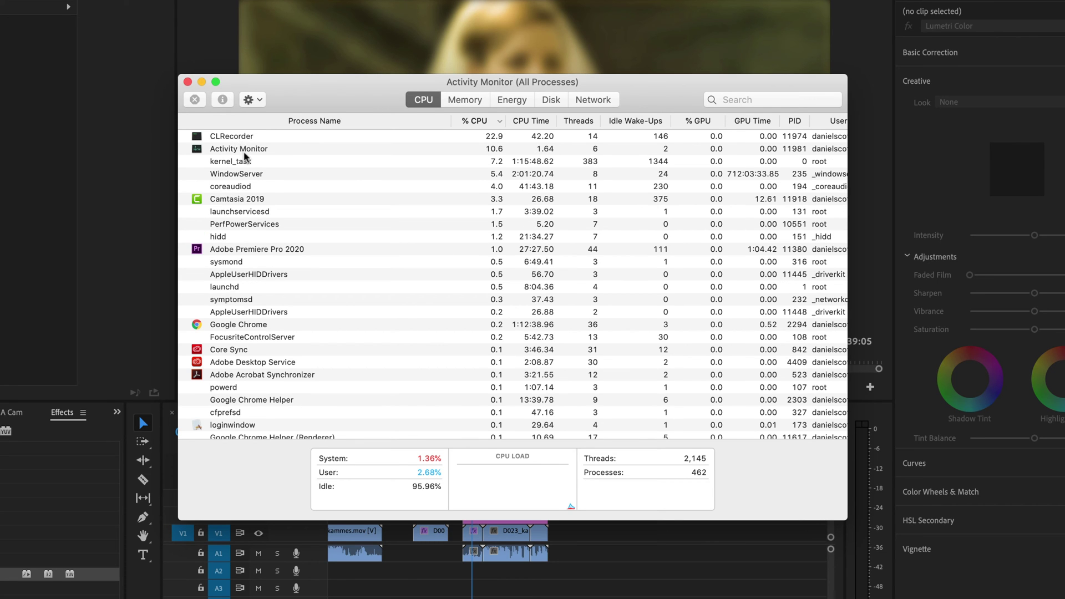
Step: Select Activity Monitor, Camtasia 2019, then Adobe Premiere Pro 2020 in the CPU list
left_click(244, 150)
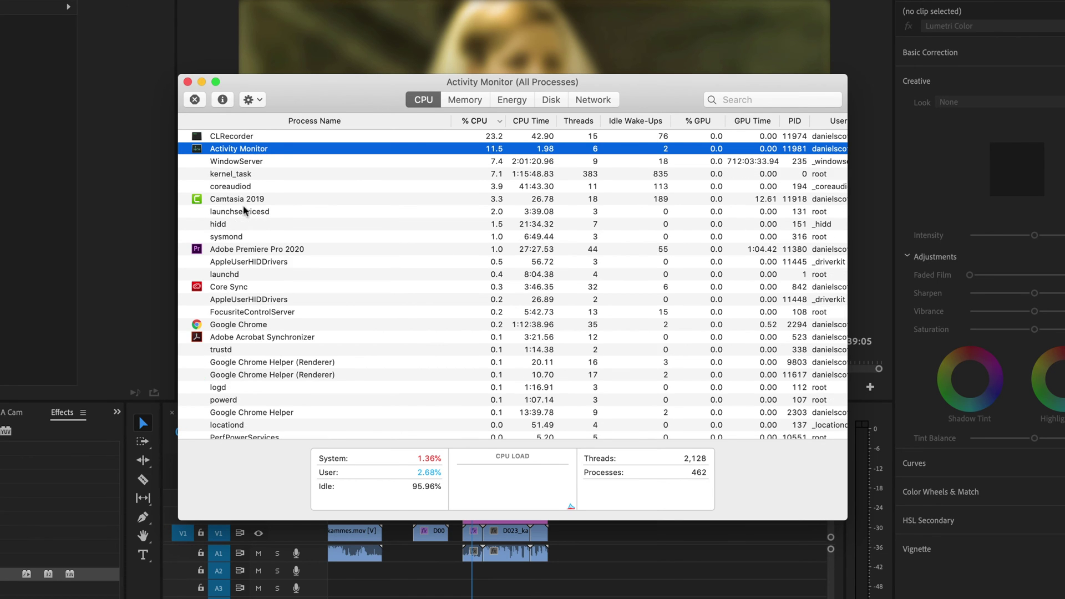
left_click(243, 198)
left_click(254, 253)
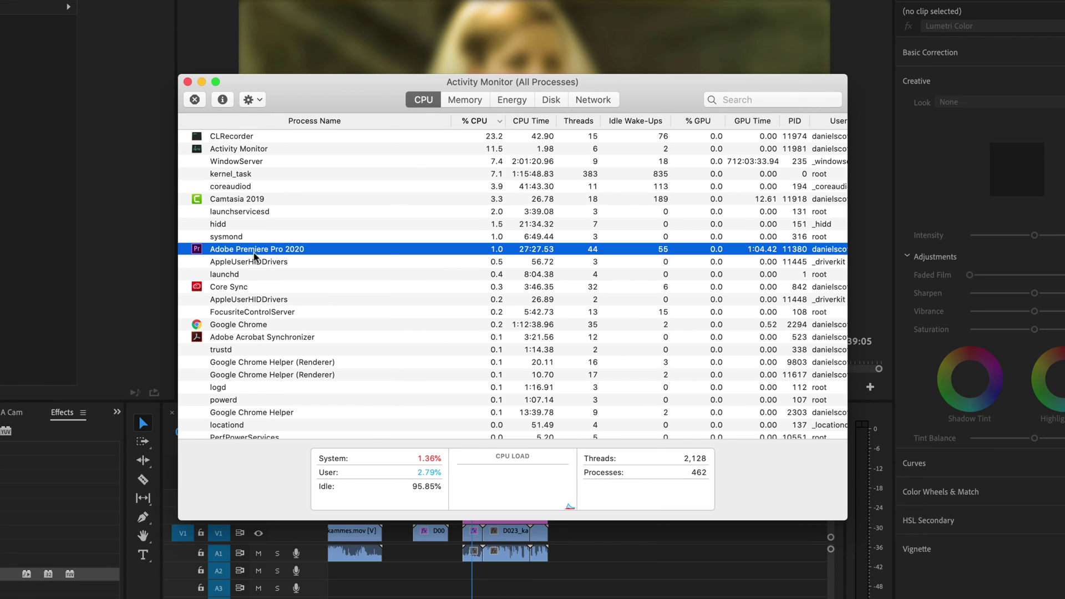
Step: Play the Premiere timeline to watch its CPU usage, then return to Activity Monitor
left_click(506, 579)
key("space")
key("super+Tab")
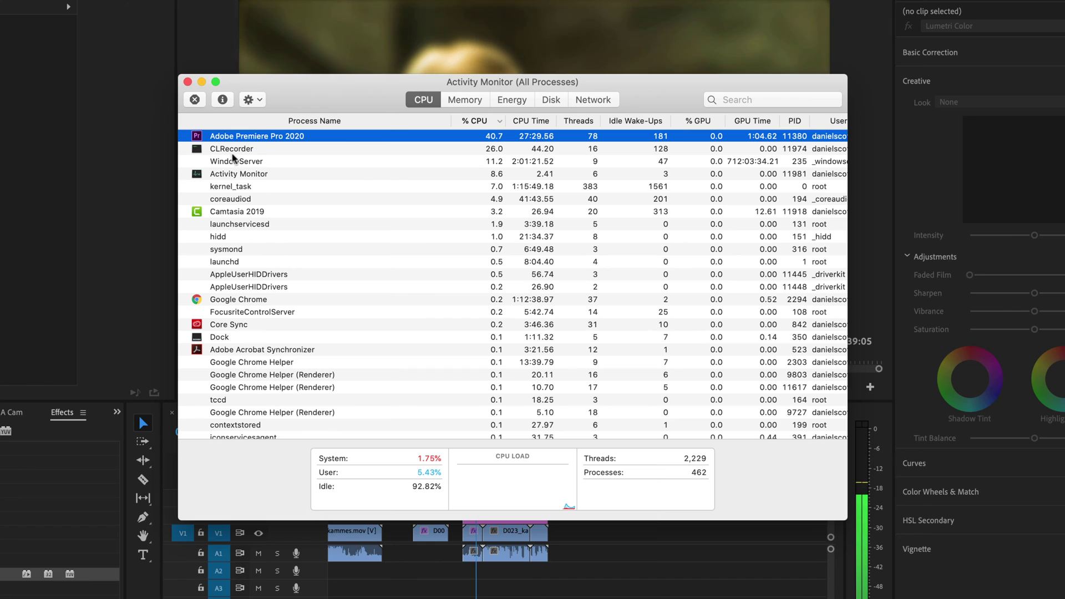
left_click(550, 534)
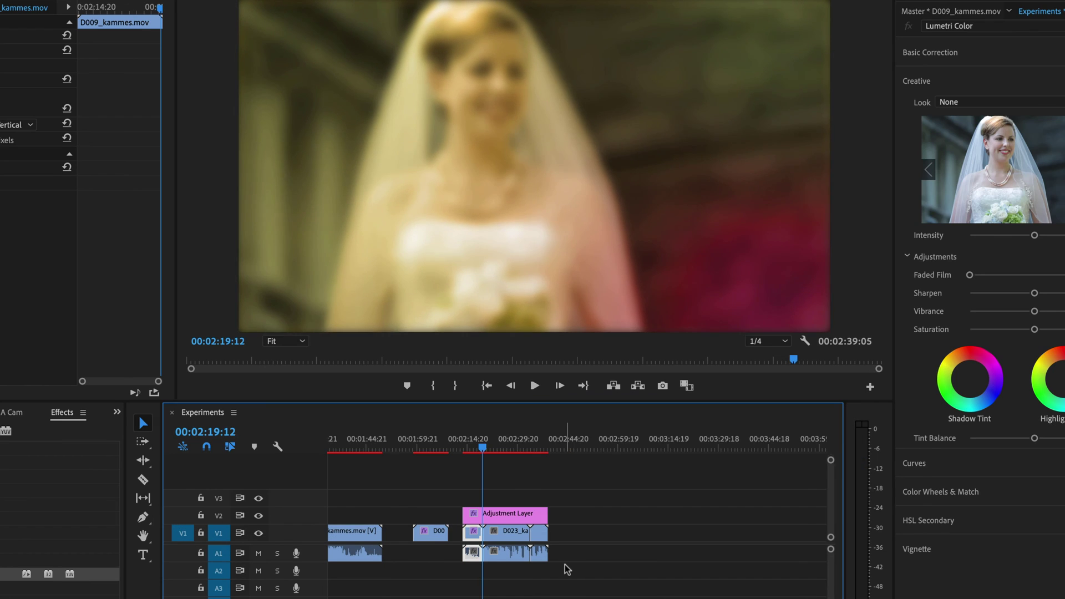
key("super+Tab")
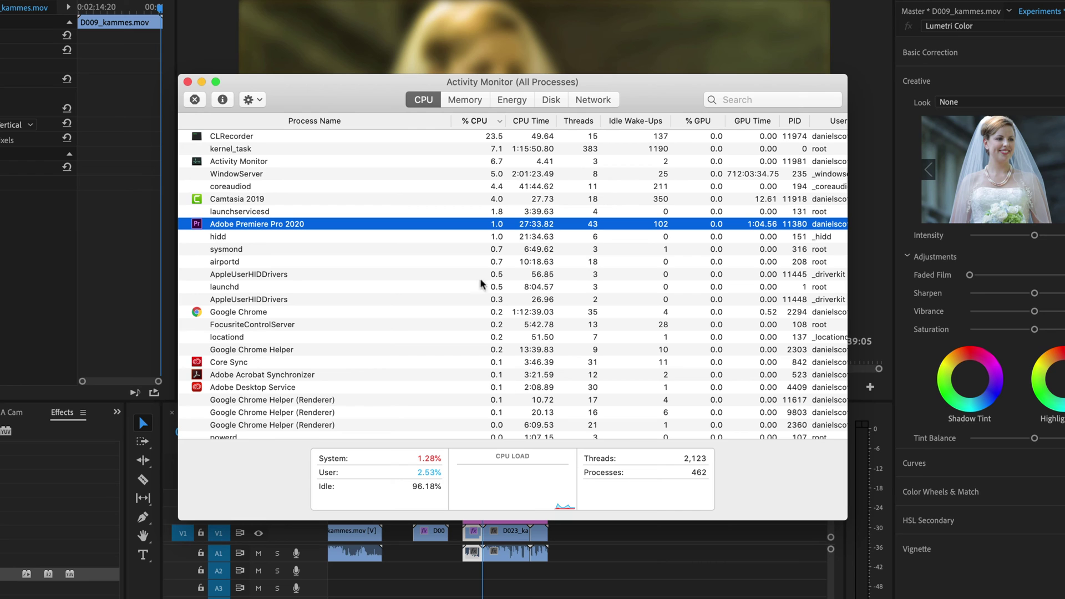
Step: On the Memory tab, quit the Adobe Acrobat Synchronizer process
left_click(465, 100)
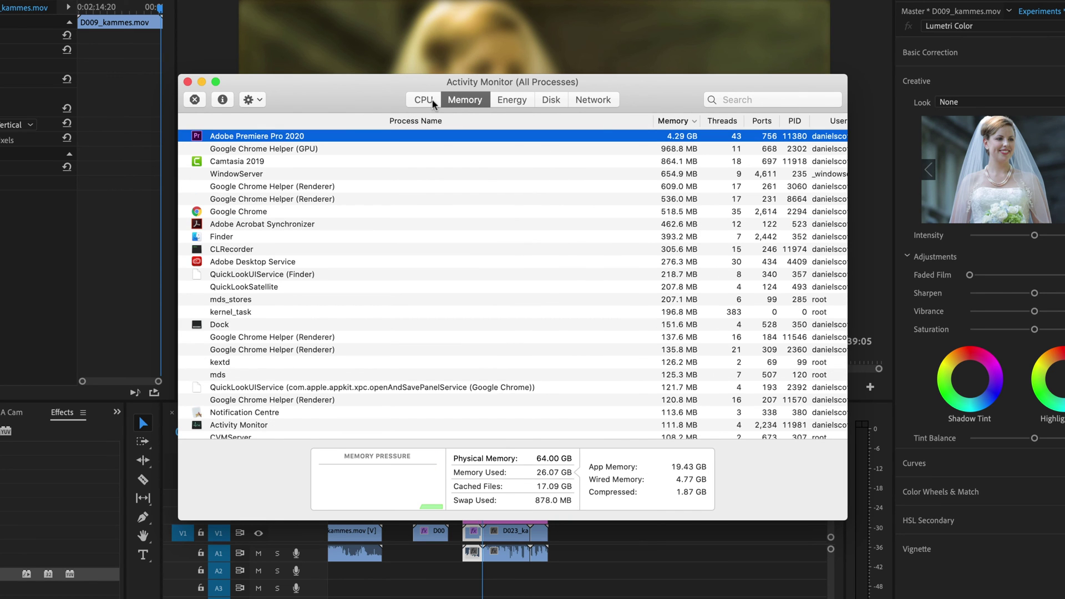
left_click(424, 100)
left_click(465, 100)
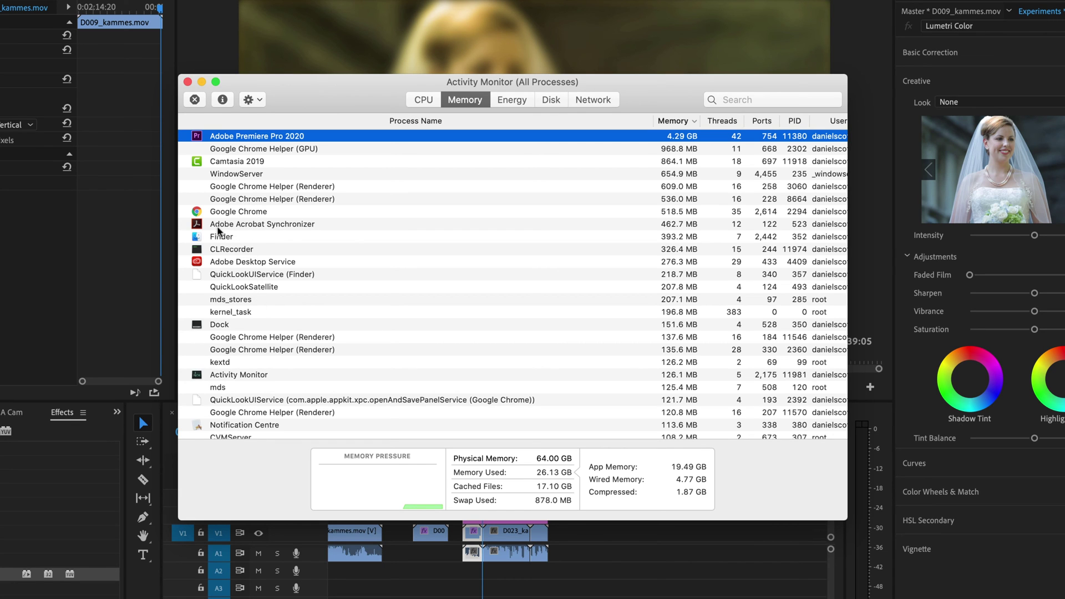
left_click(236, 224)
left_click(195, 100)
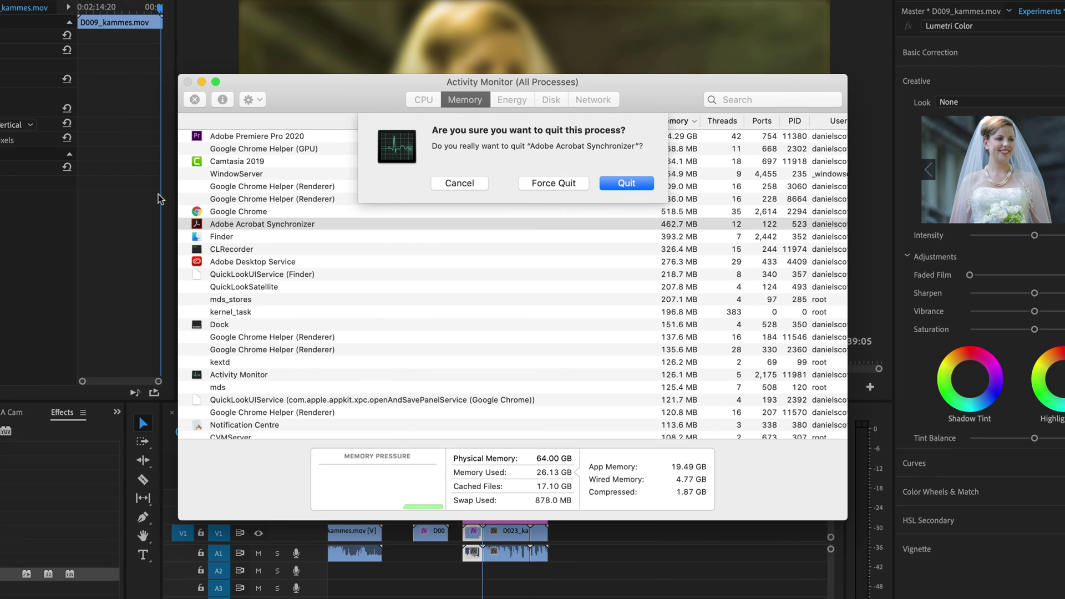
left_click(625, 183)
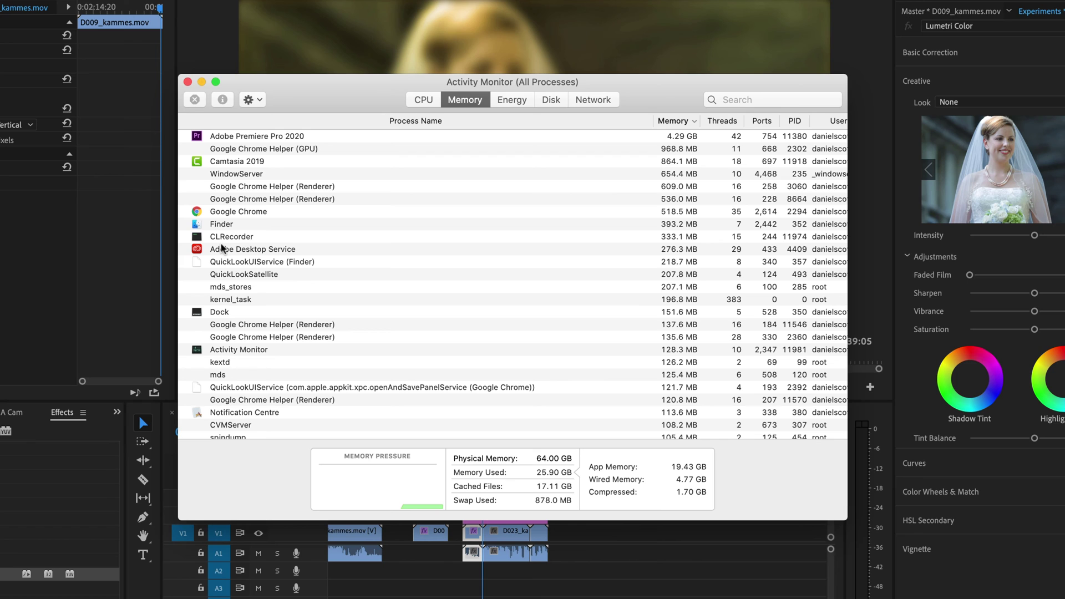
Step: Quit the Adobe Desktop Service process
left_click(220, 250)
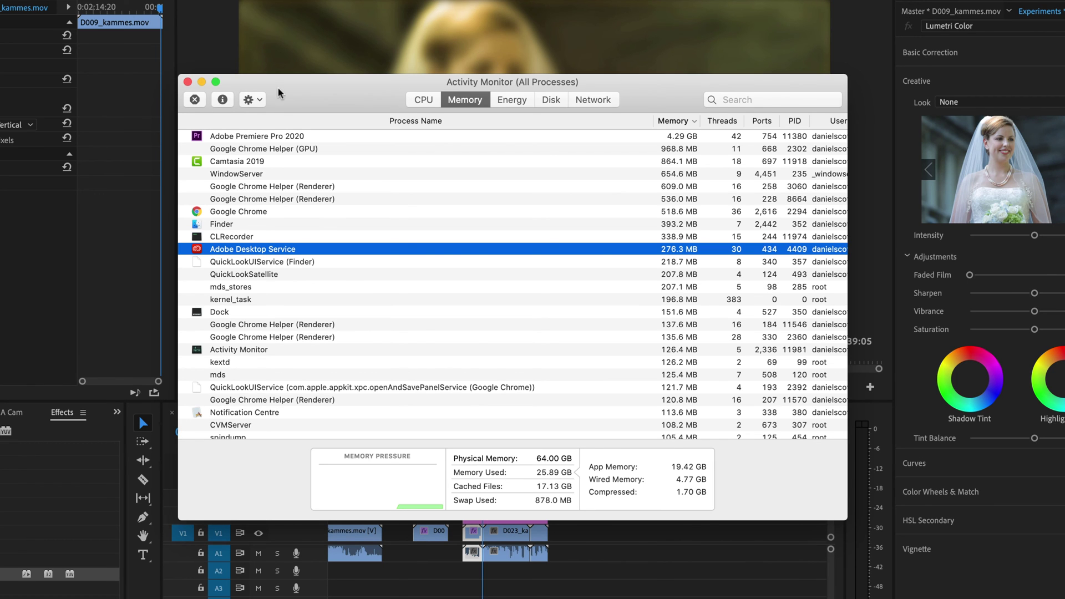
left_click(194, 99)
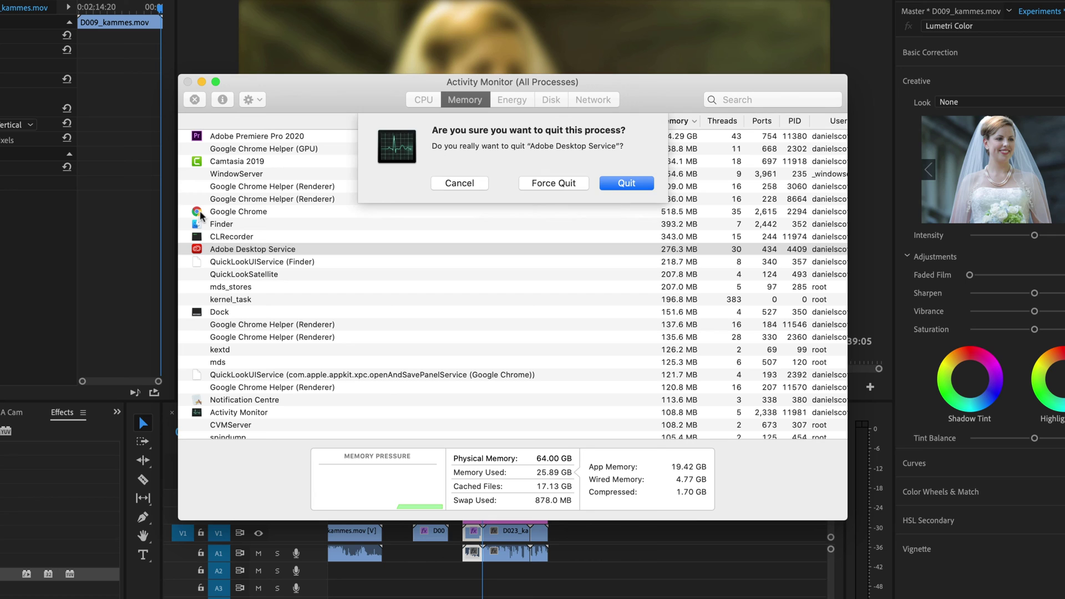
left_click(614, 188)
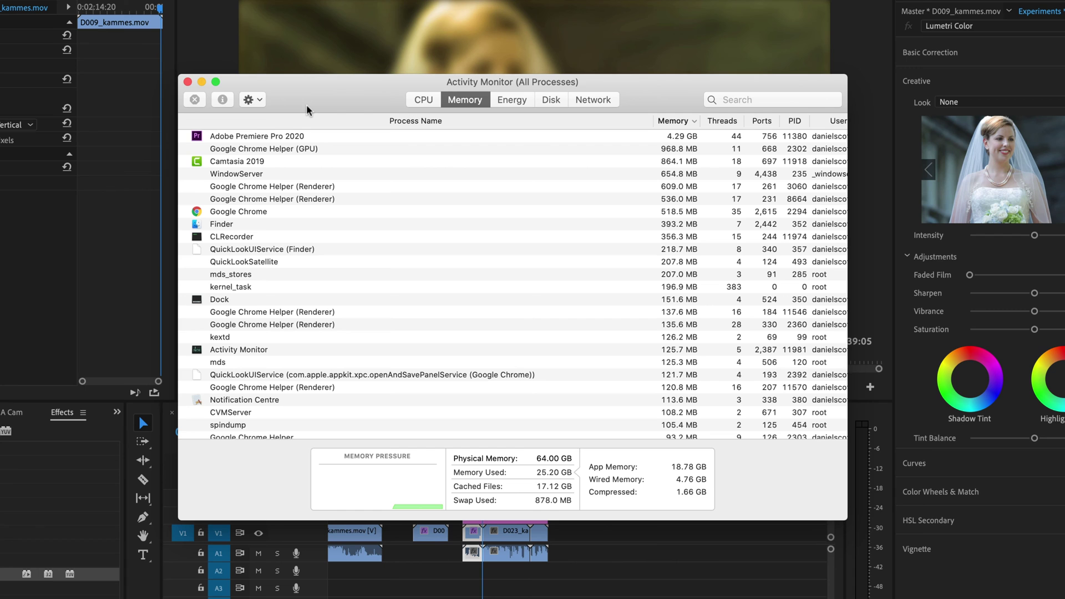
Step: Check Activity Monitor's CPU and Memory views, then bring up the Force Quit Applications window
left_click(430, 104)
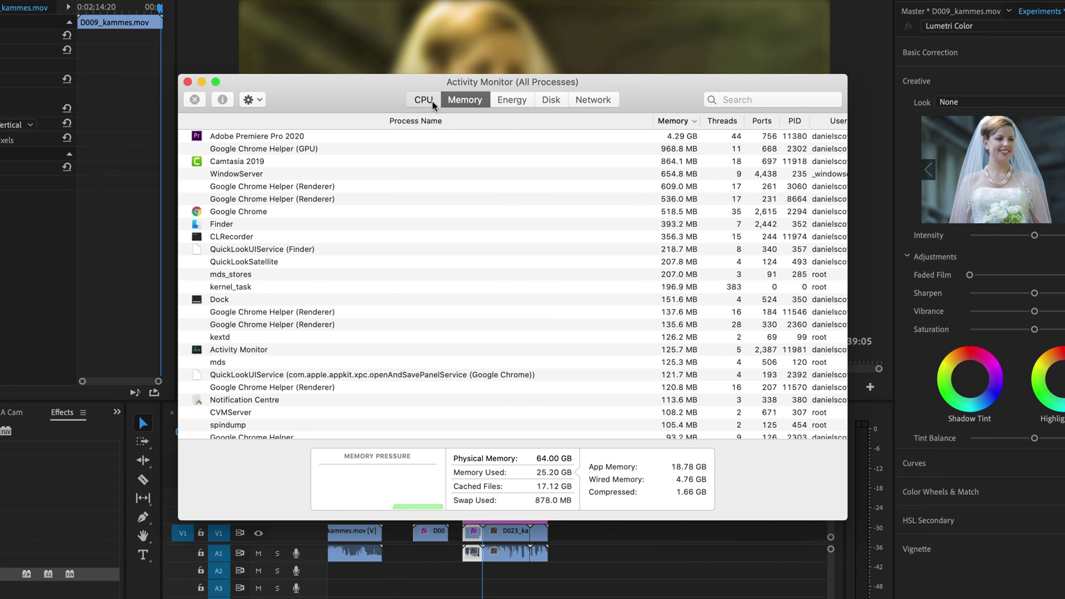
left_click(461, 102)
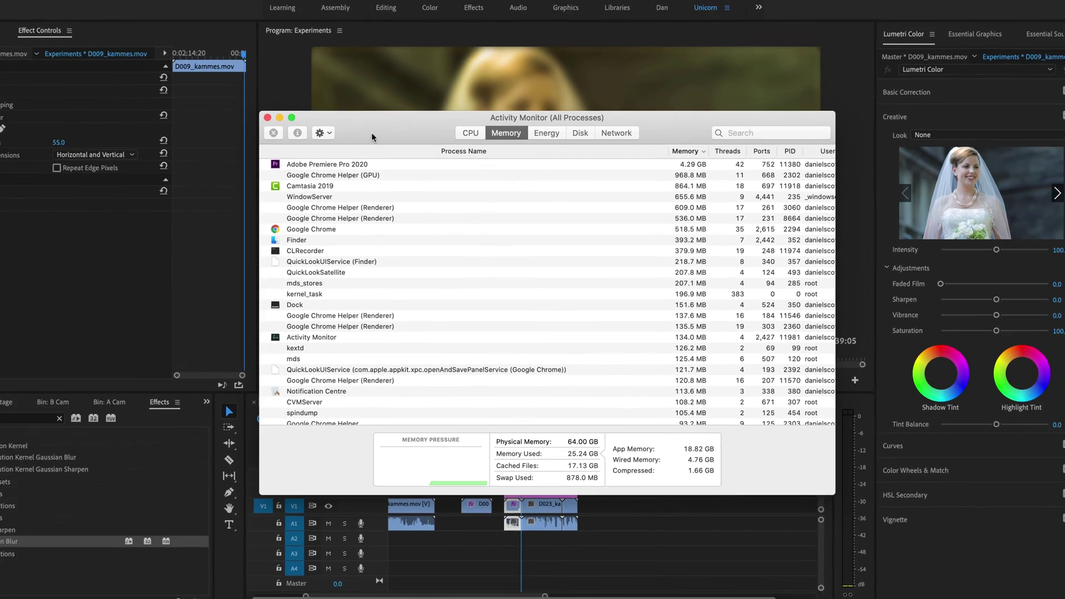
key("super+alt+Escape")
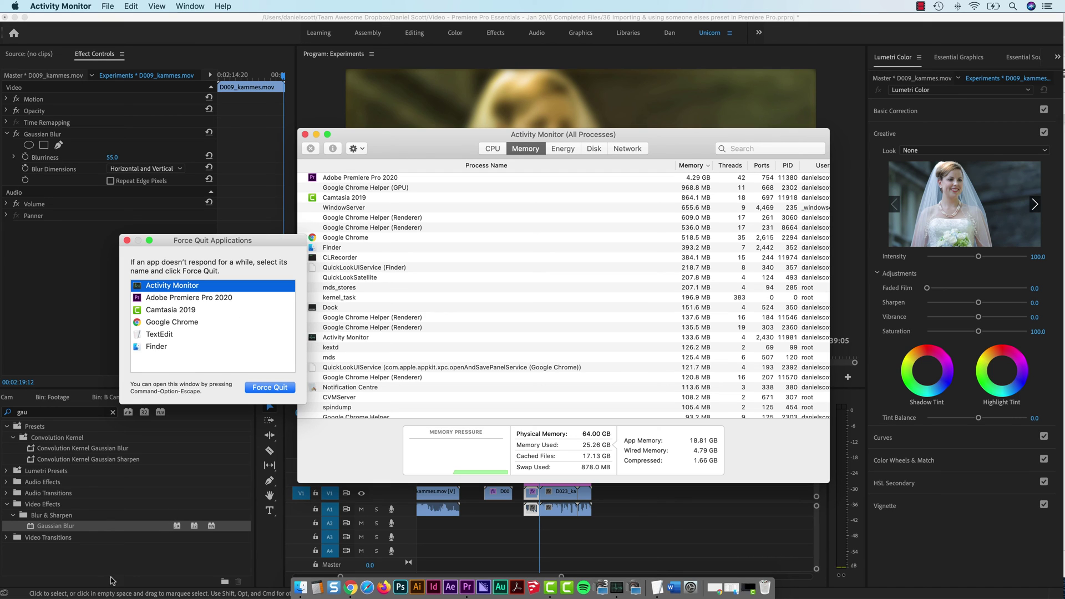
Step: Close the Force Quit Applications window, leaving Activity Monitor's memory list showing 25.25 GB used
left_click(128, 241)
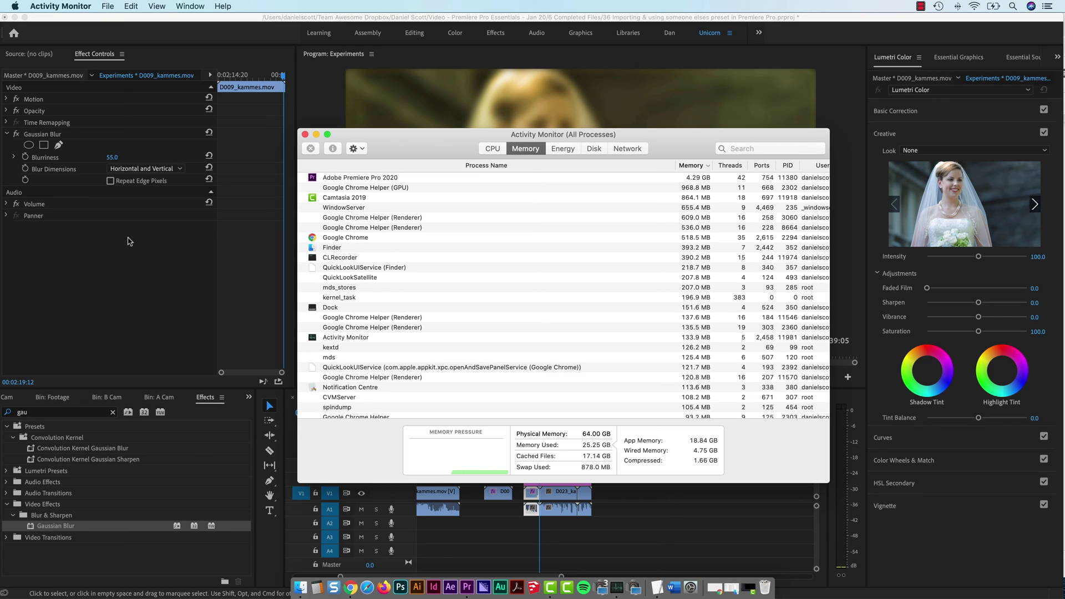